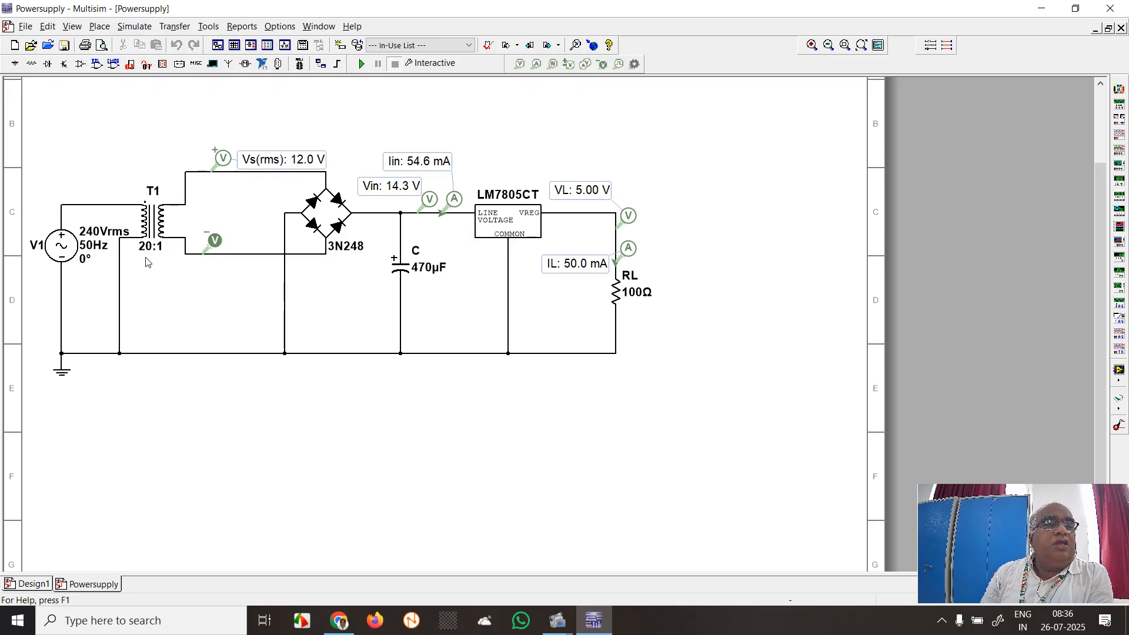
Check the primary and secondary turns of transformer T1 in its component properties
double_click(155, 228)
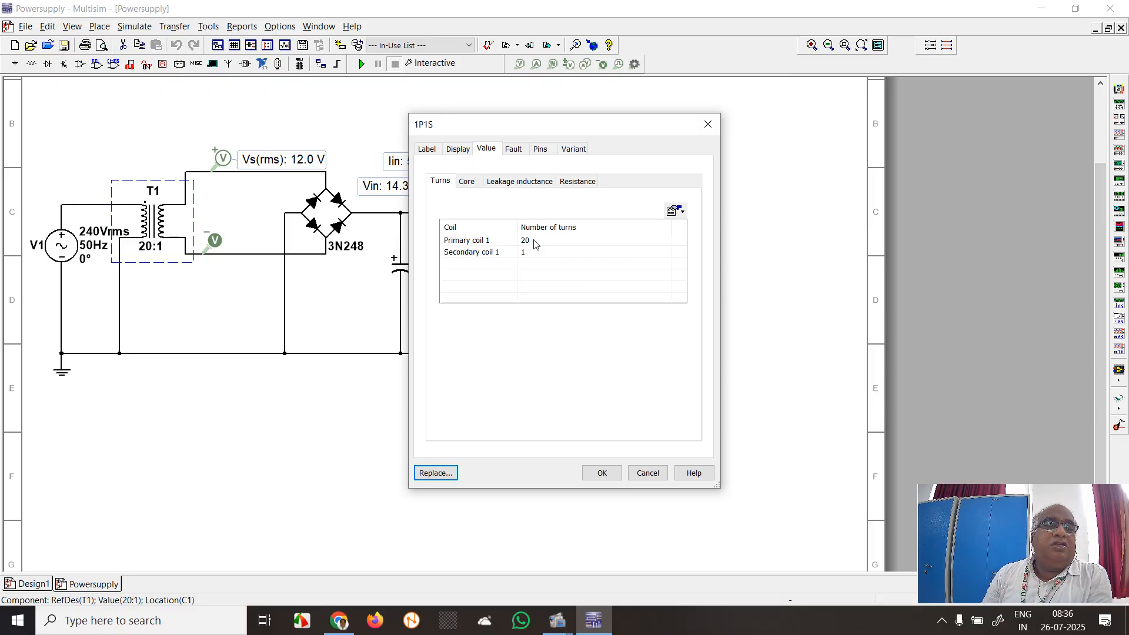
click(602, 473)
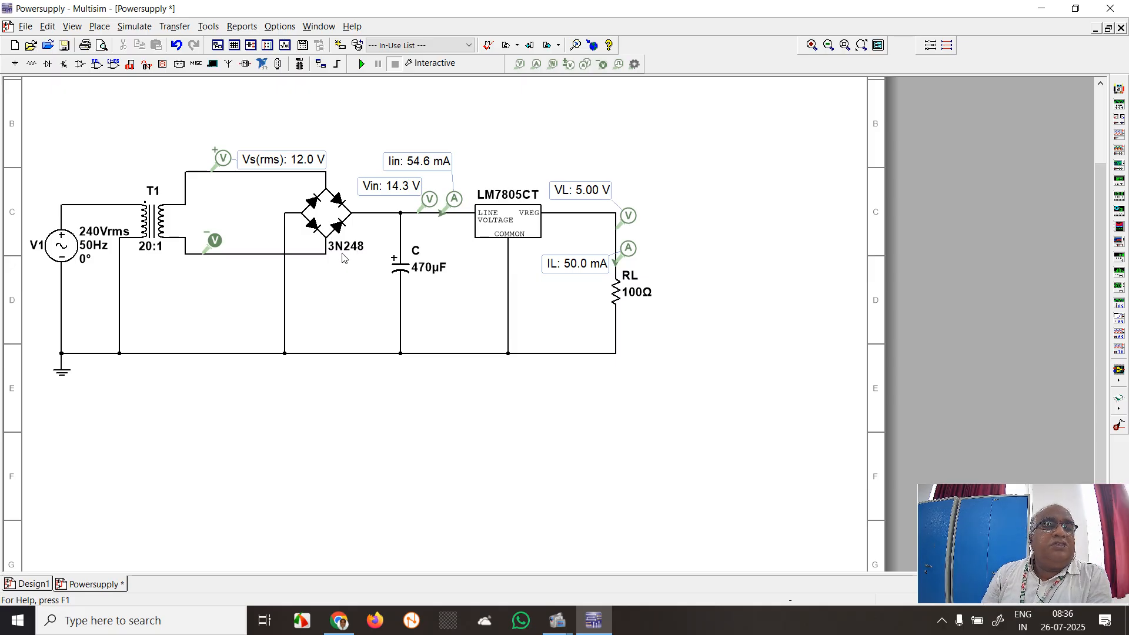
Replace the bridge rectifier with the 3N248 from the FWB family of the Diodes group
click(331, 217)
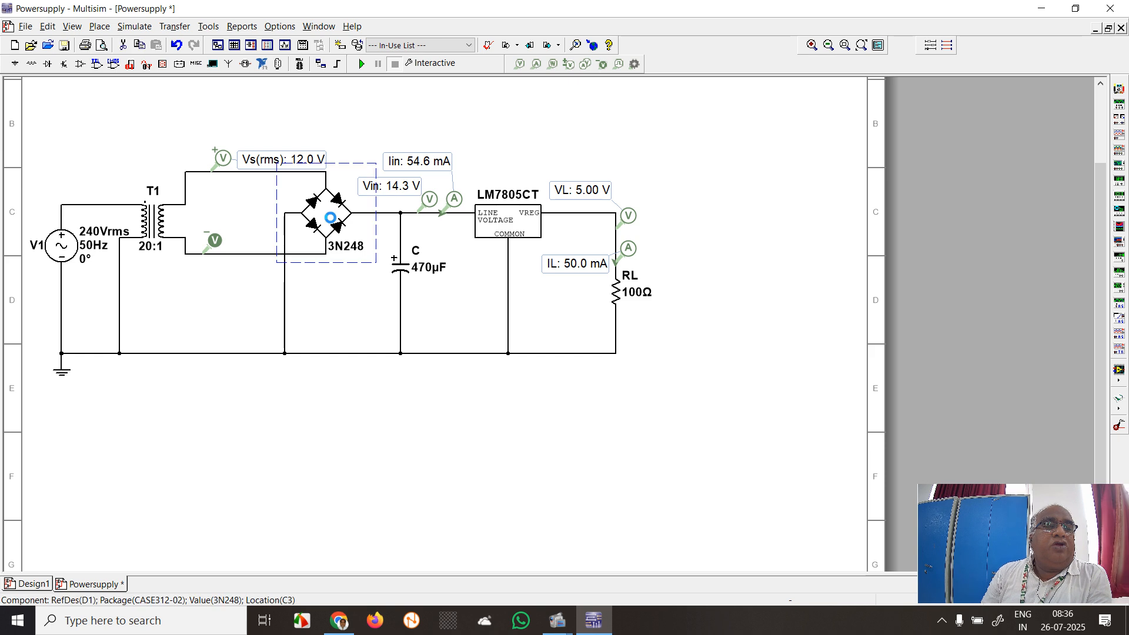
double_click(330, 218)
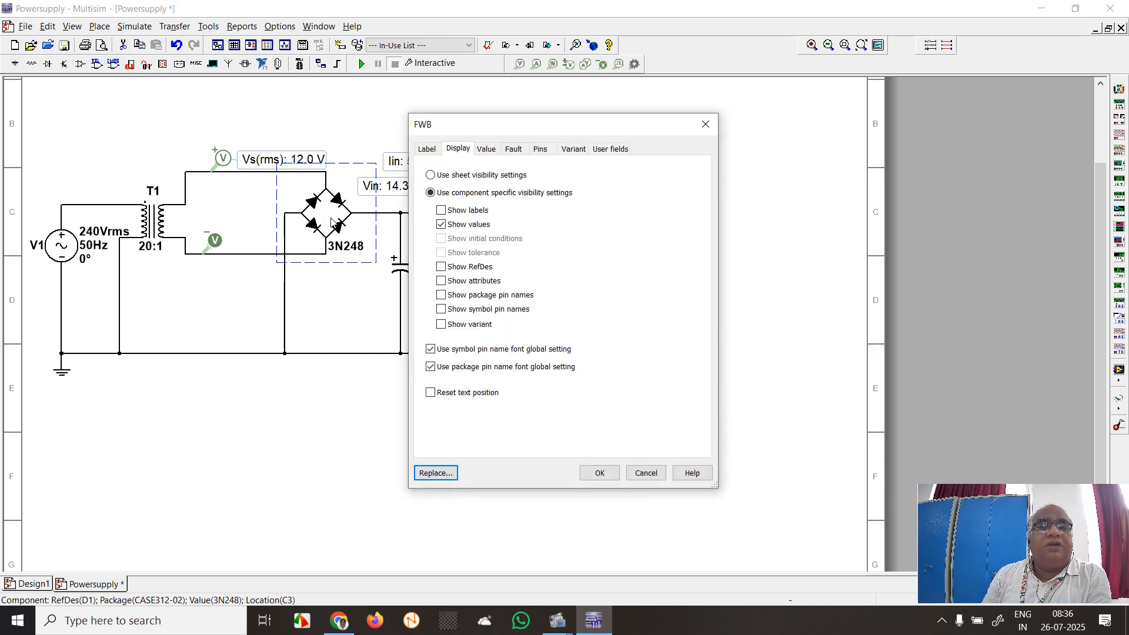
click(435, 473)
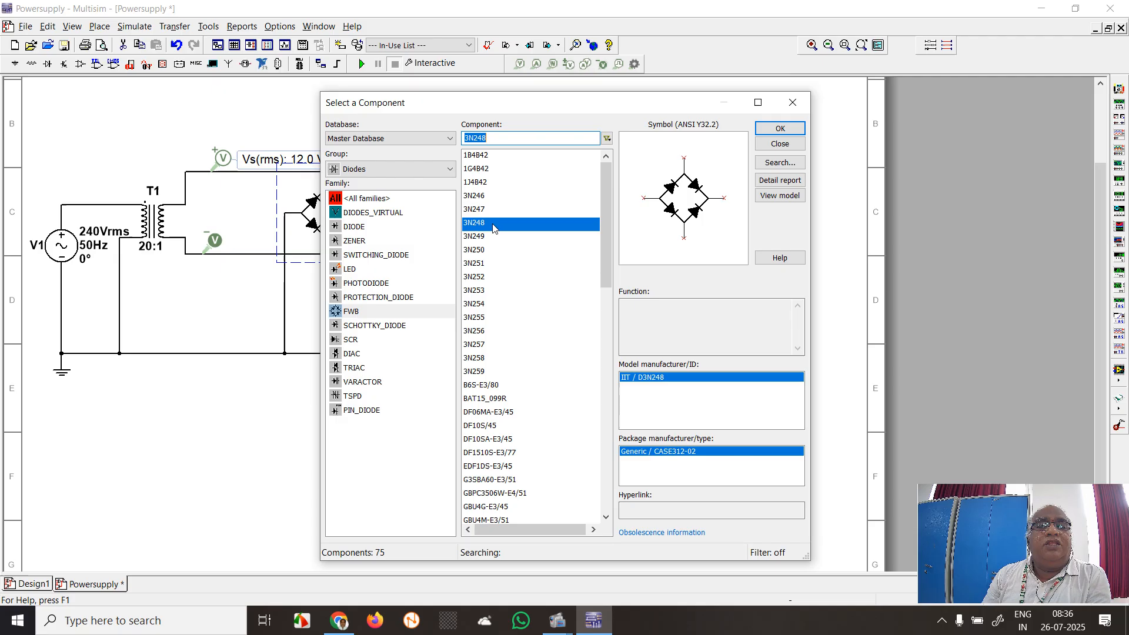
click(780, 128)
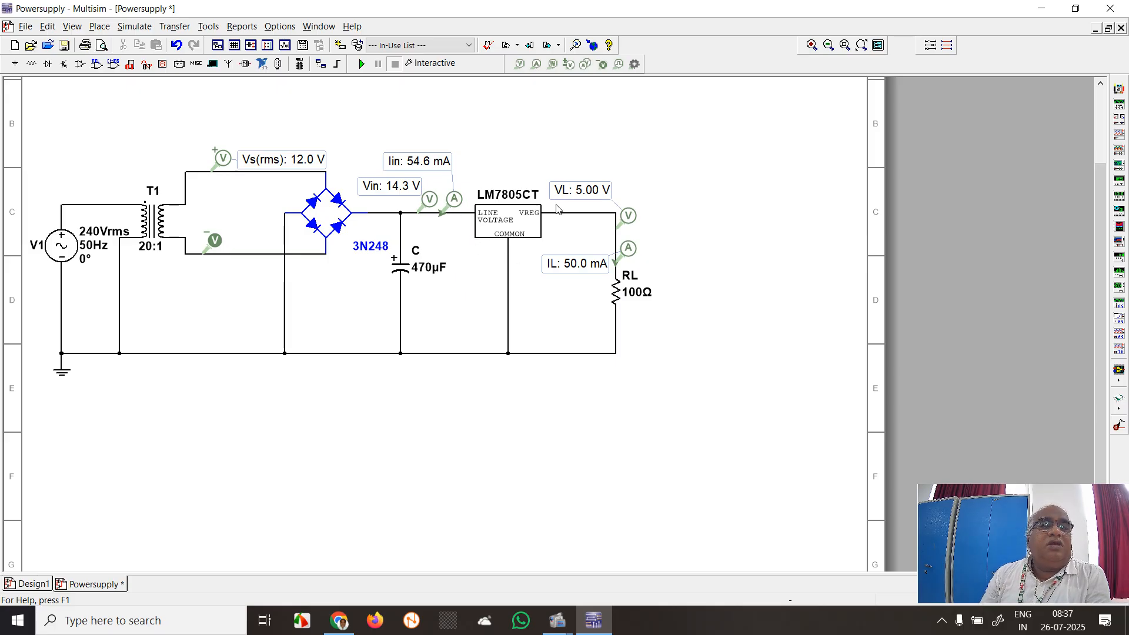
Replace the voltage regulator with the LM7805CT from the VOLTAGE_REGULATOR family of the Power group
double_click(499, 227)
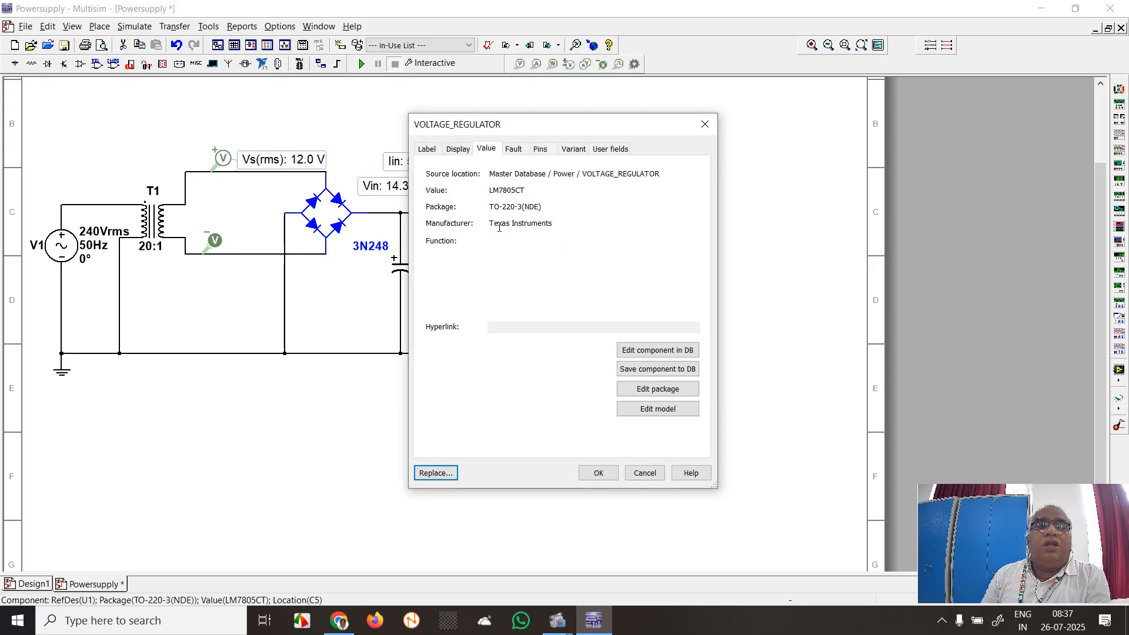
click(436, 472)
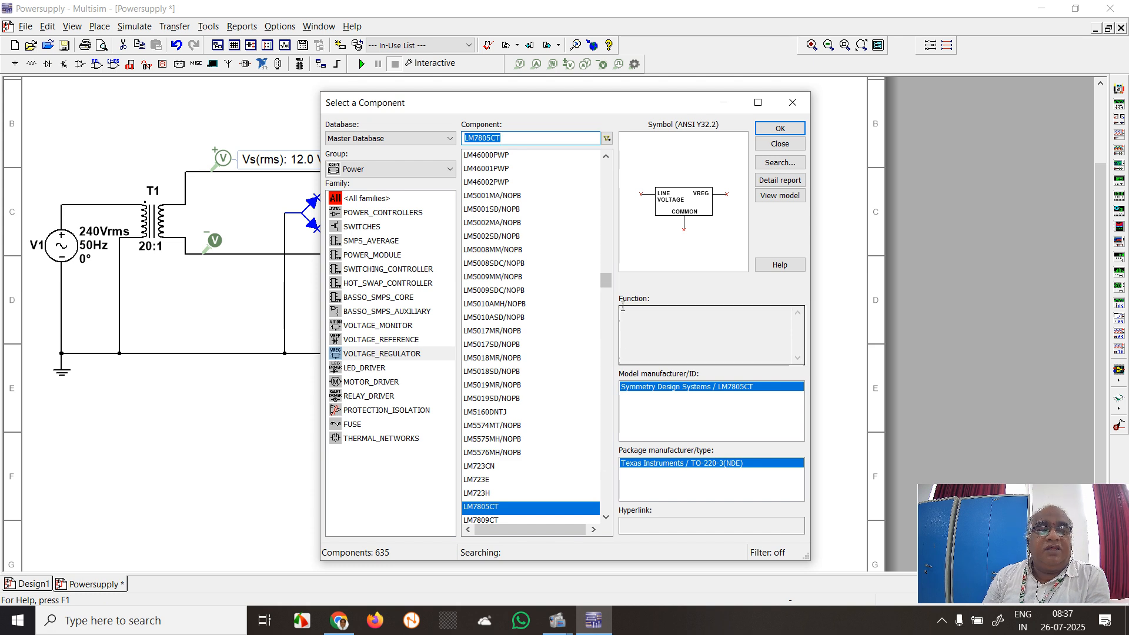
drag(605, 285, 605, 292)
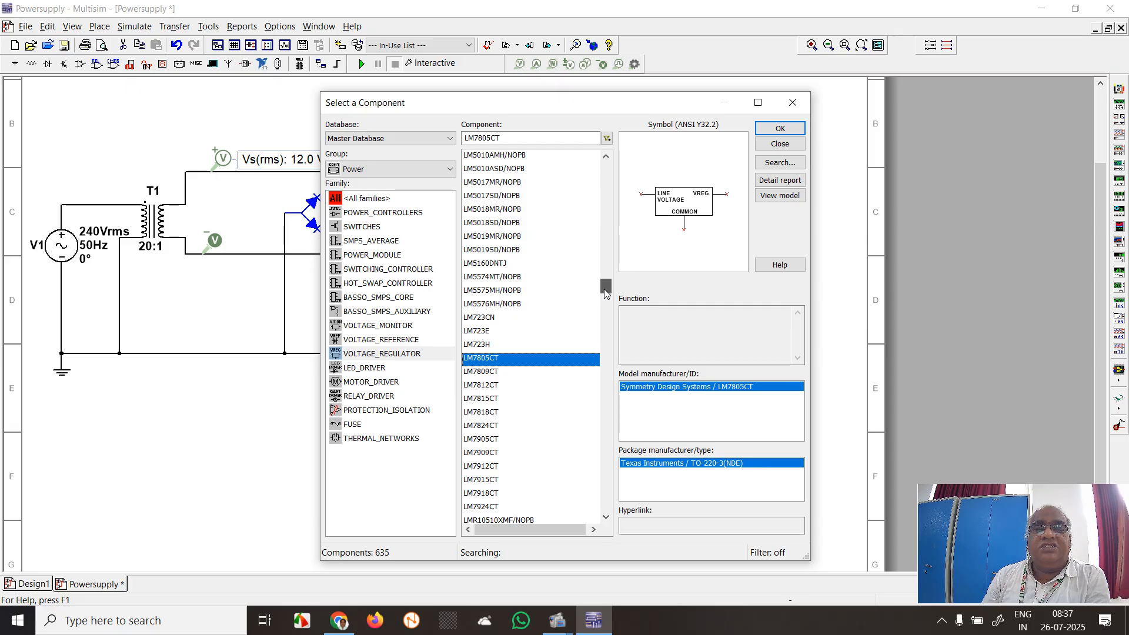
click(780, 129)
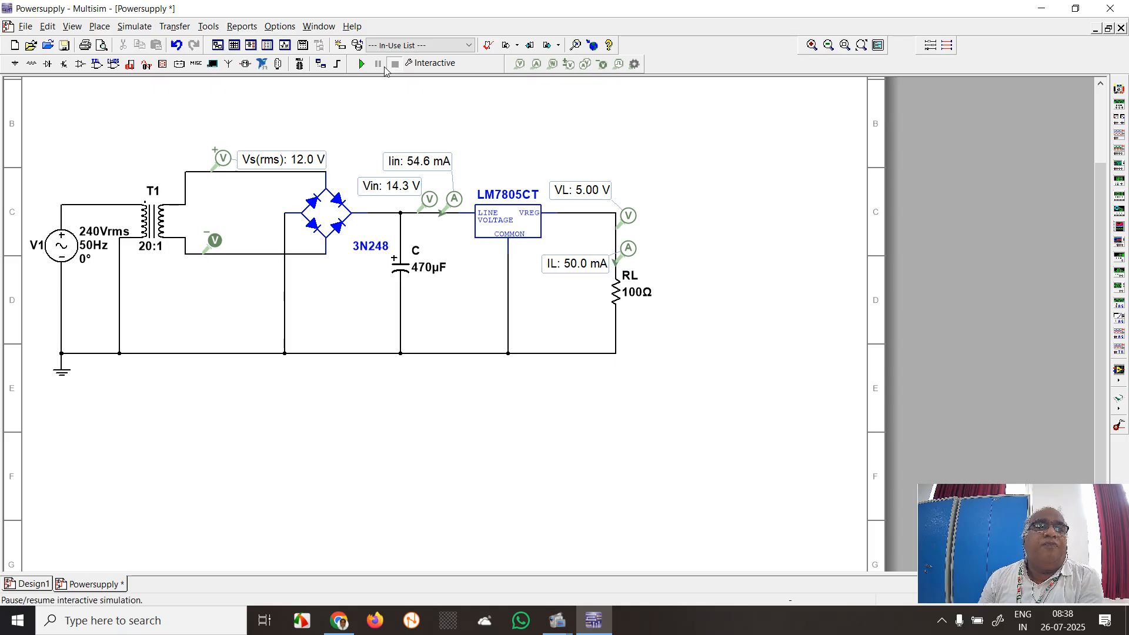
Set the load resistor RL to 470 Ω
double_click(614, 294)
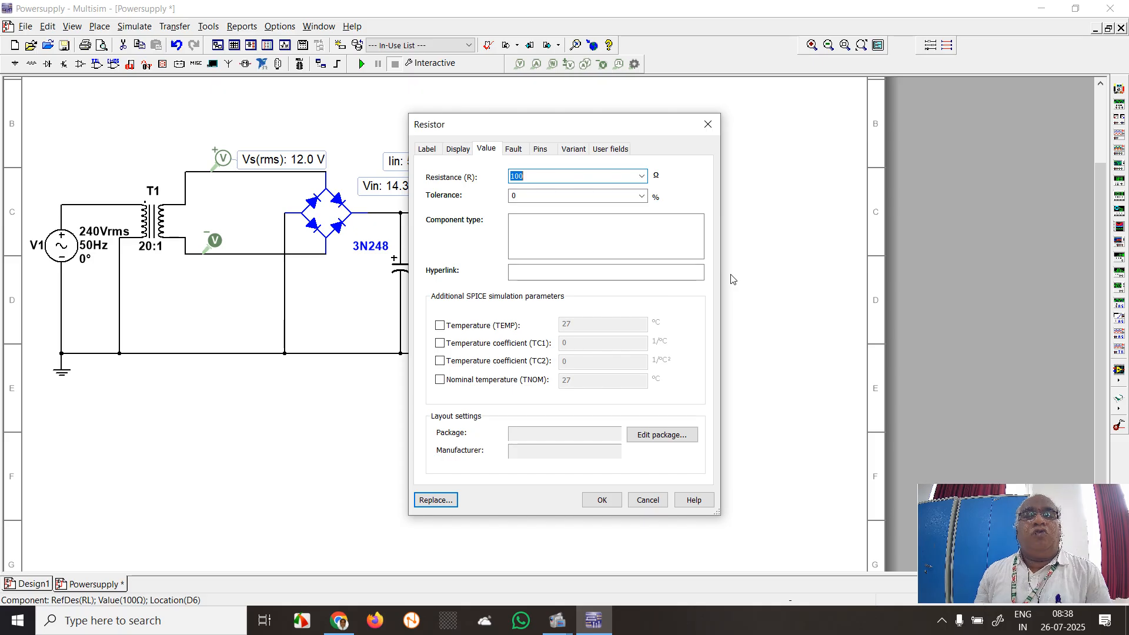
text(470)
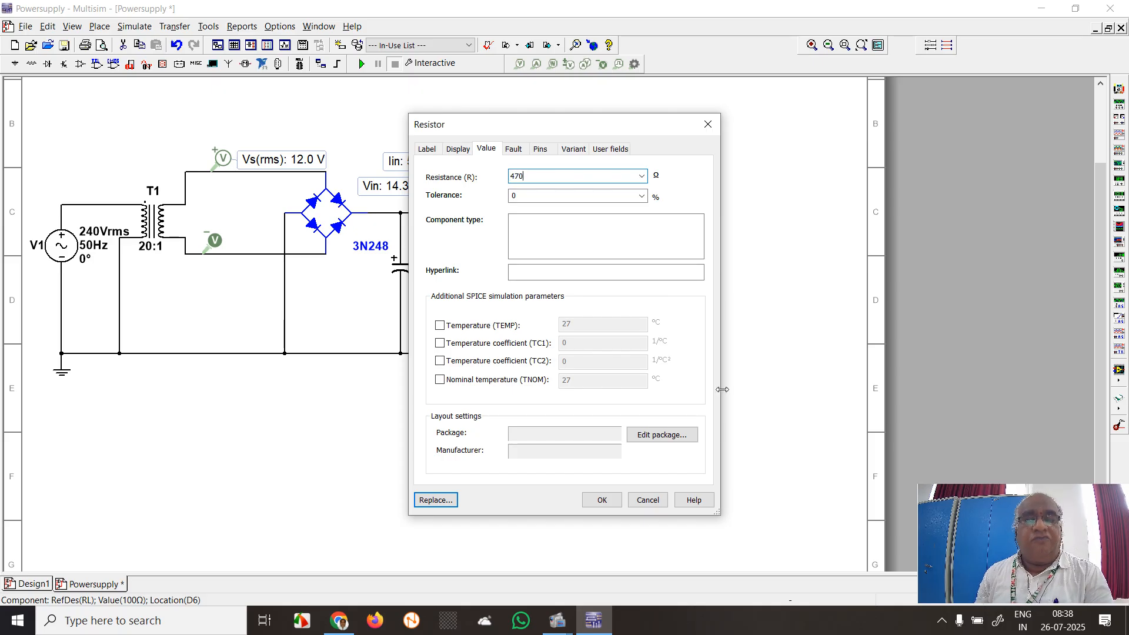
click(605, 498)
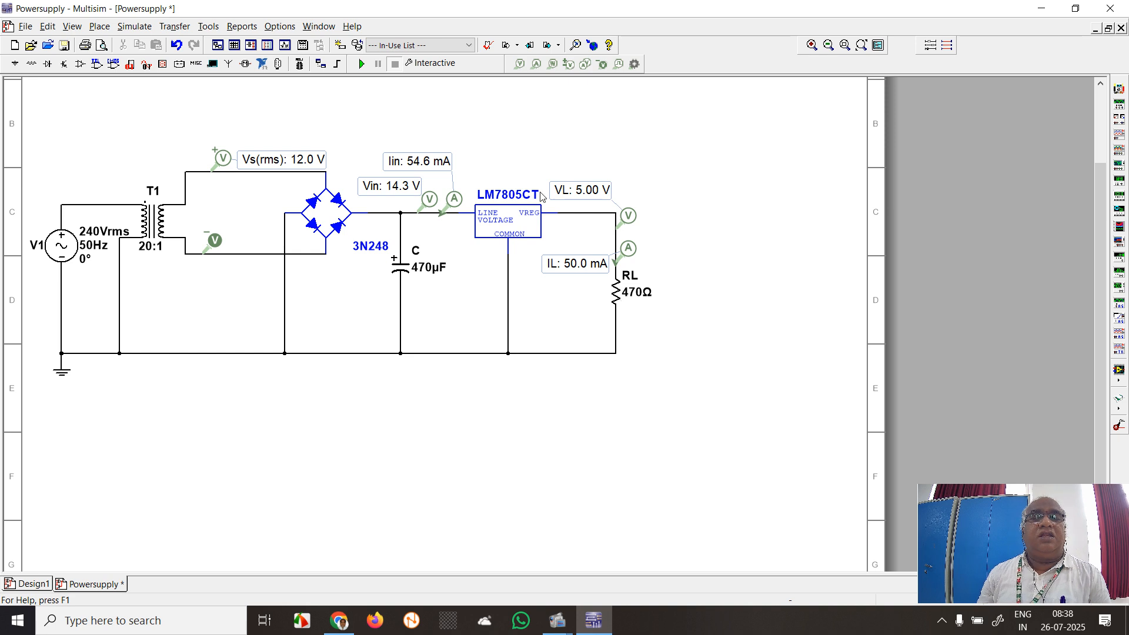
Run and stop the interactive simulation twice with the 470 Ω load, hiding the Spreadsheet View during the first run
click(362, 64)
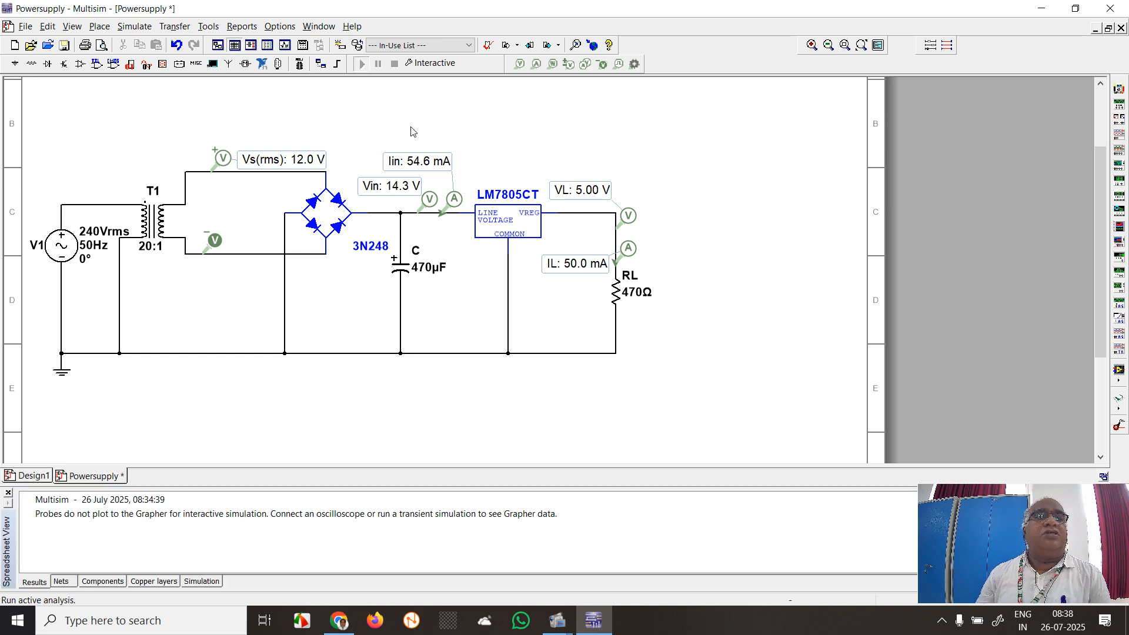
key(F5)
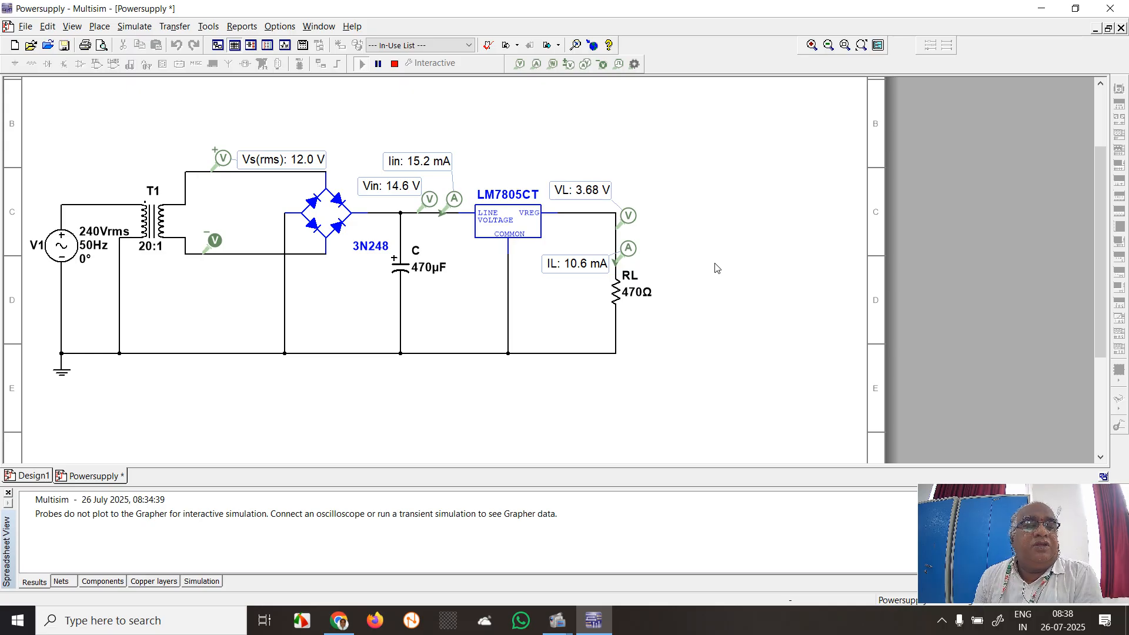
click(8, 492)
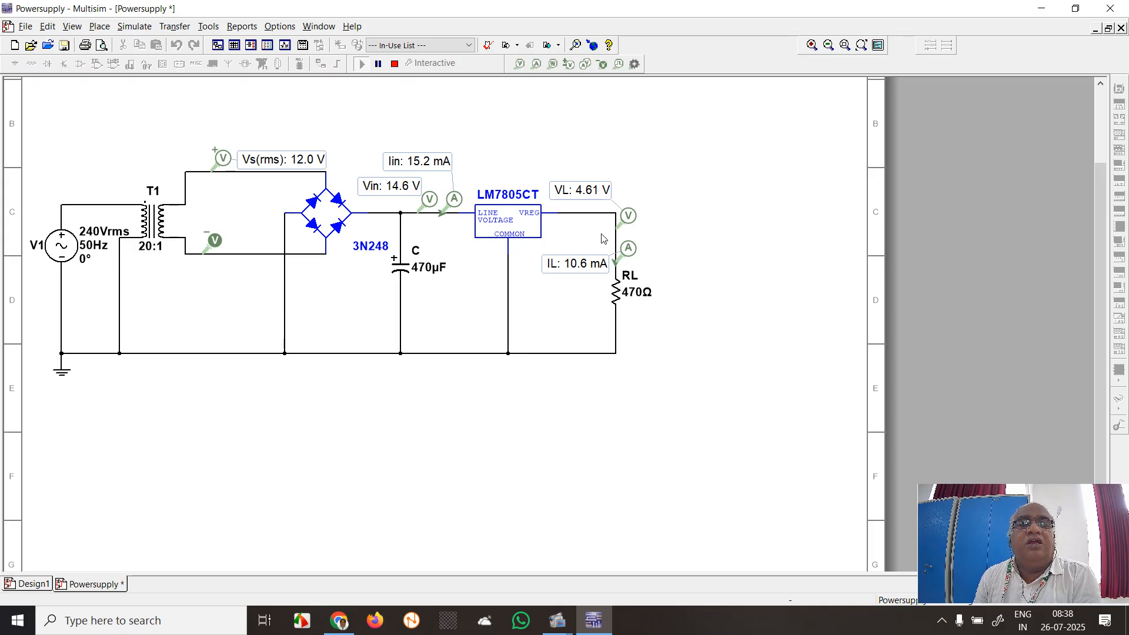
click(392, 66)
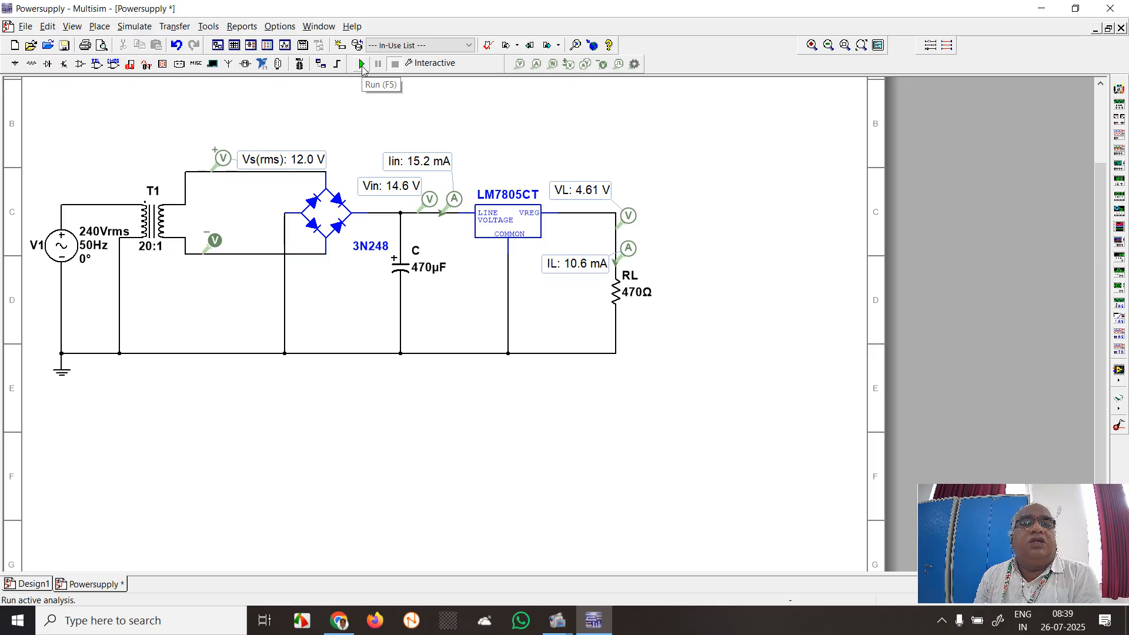
click(361, 65)
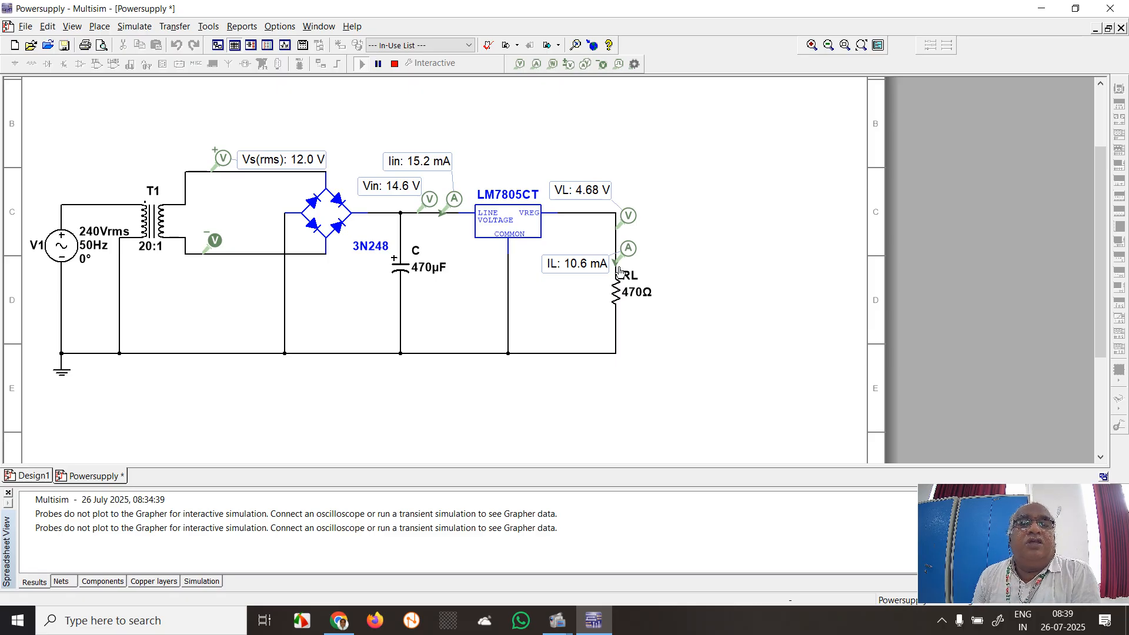
click(394, 64)
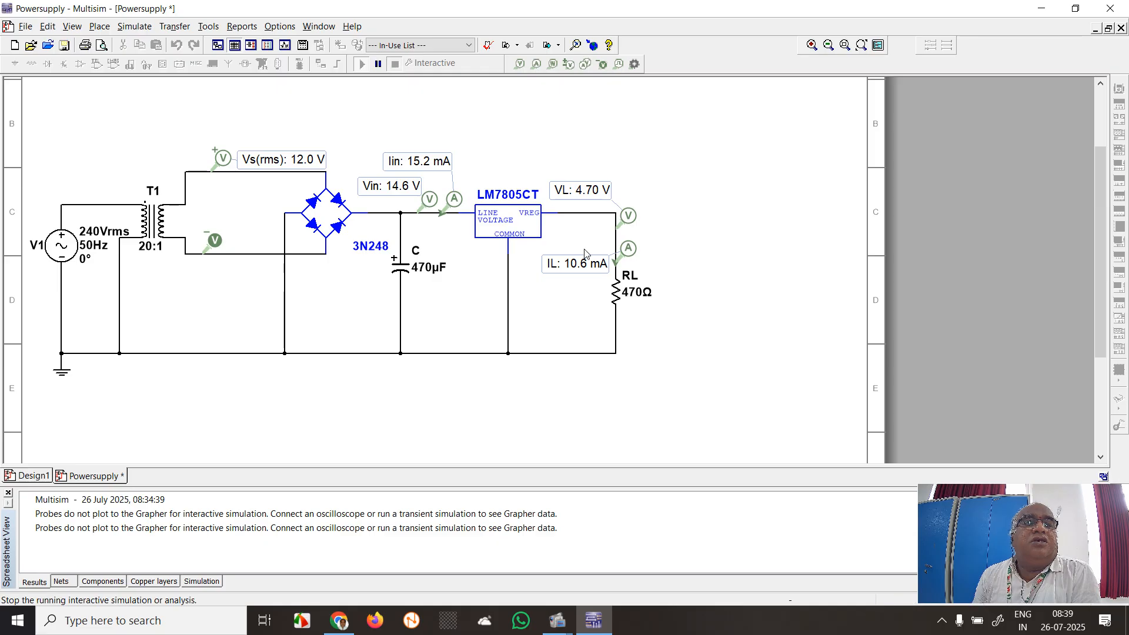
Set the load resistor RL to 330 Ω and run the interactive simulation to read the probes, stopping it when done
double_click(612, 291)
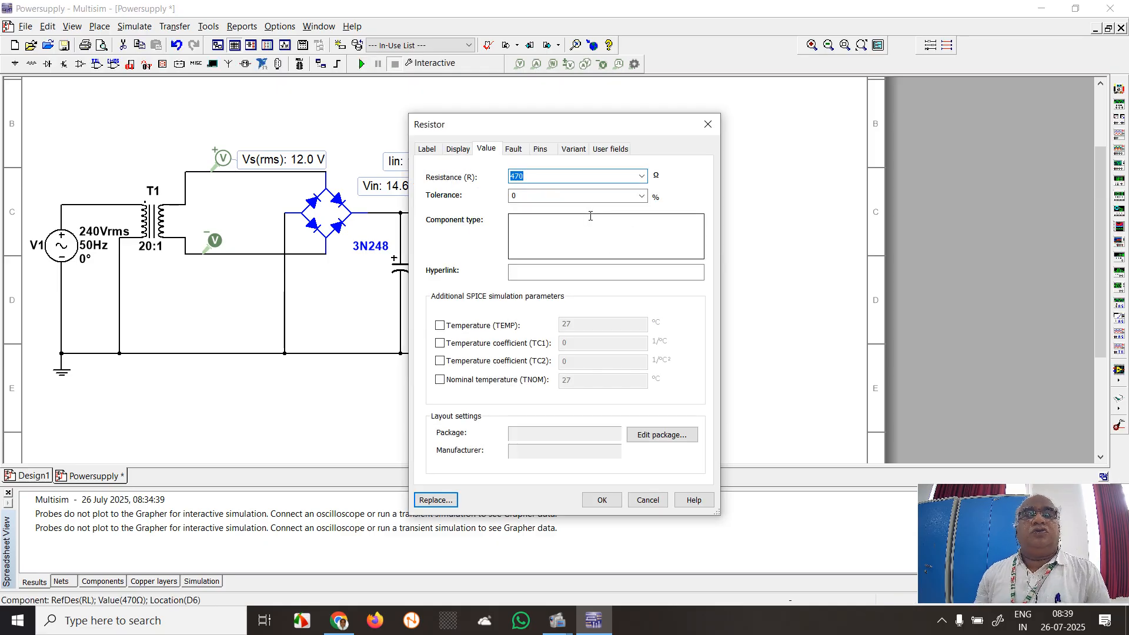
text(330)
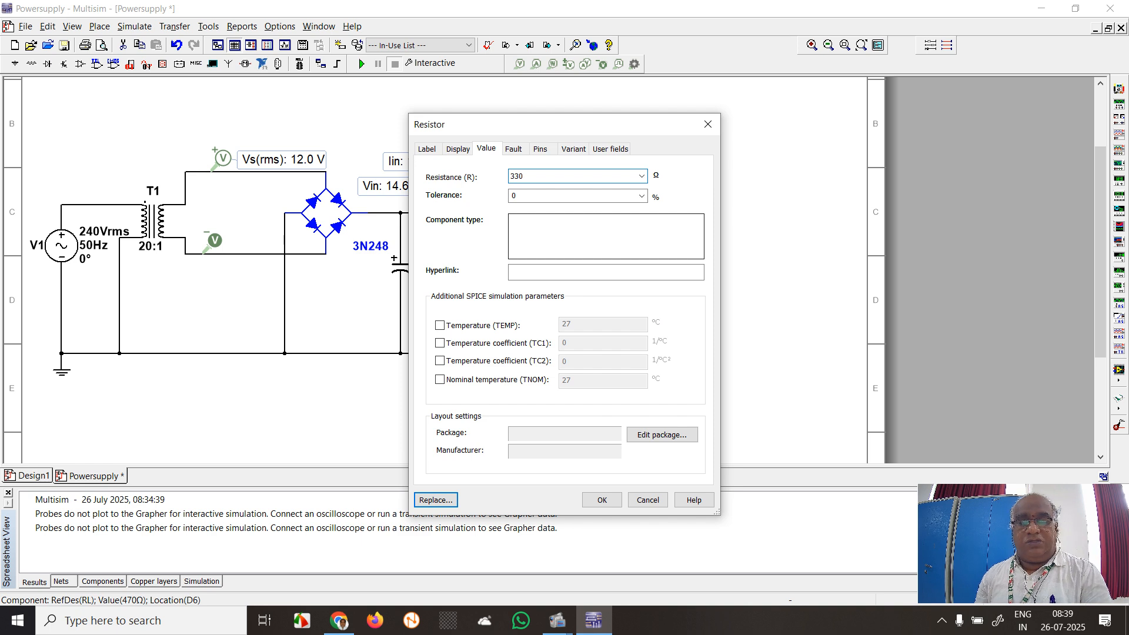
key(Return)
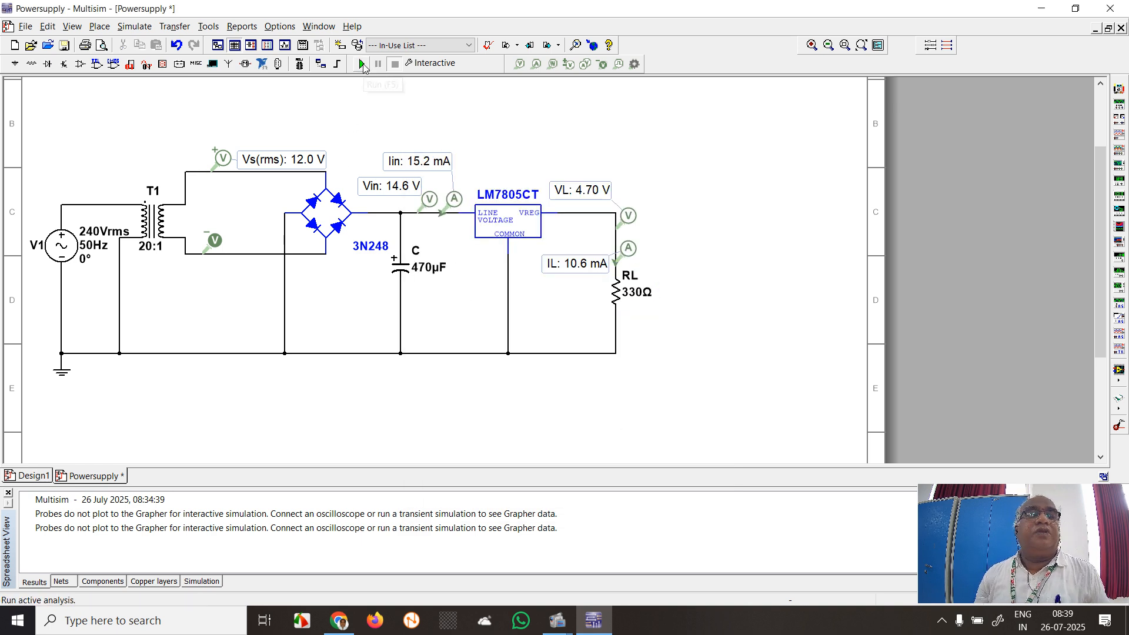
click(362, 64)
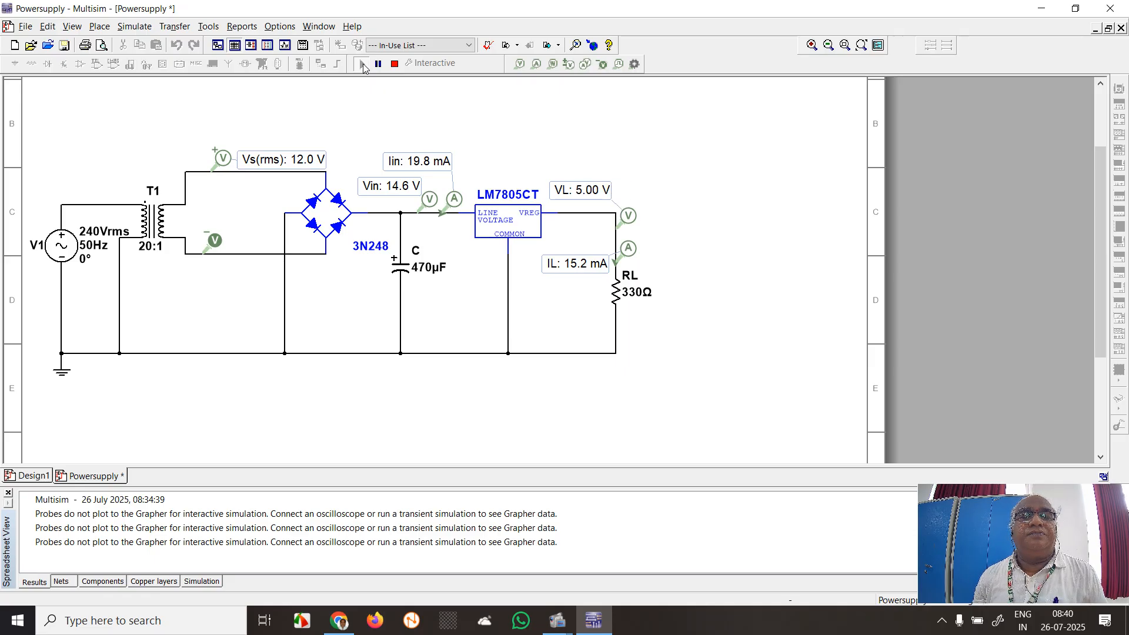
click(362, 64)
Set the load resistor RL to 220 Ω and run the interactive simulation to read the probes, stopping it when done
double_click(616, 291)
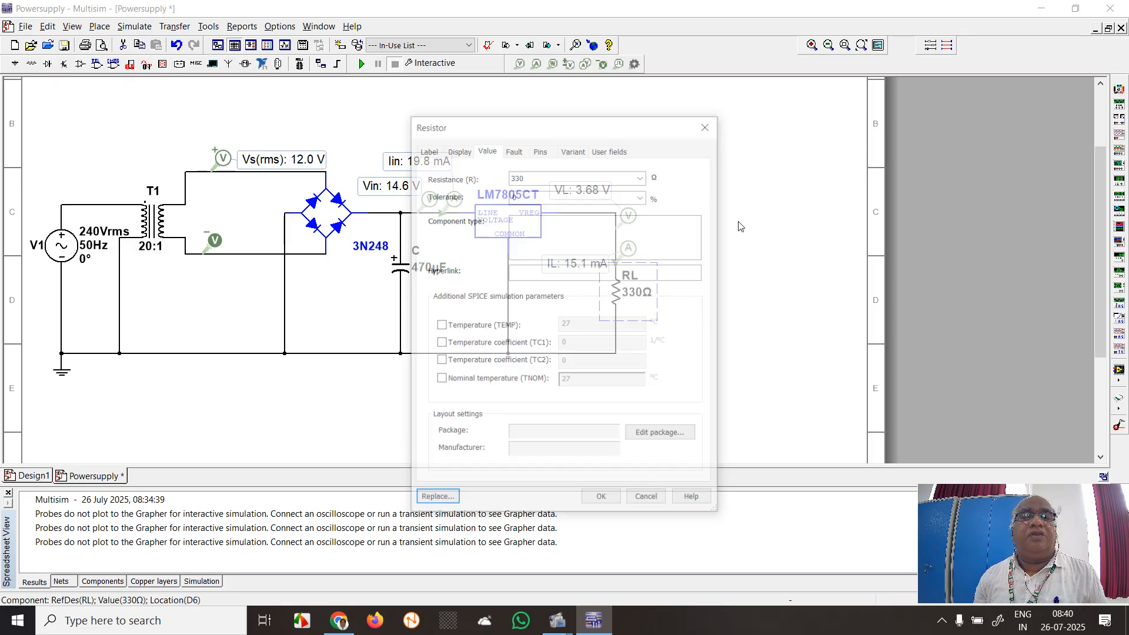
text(220)
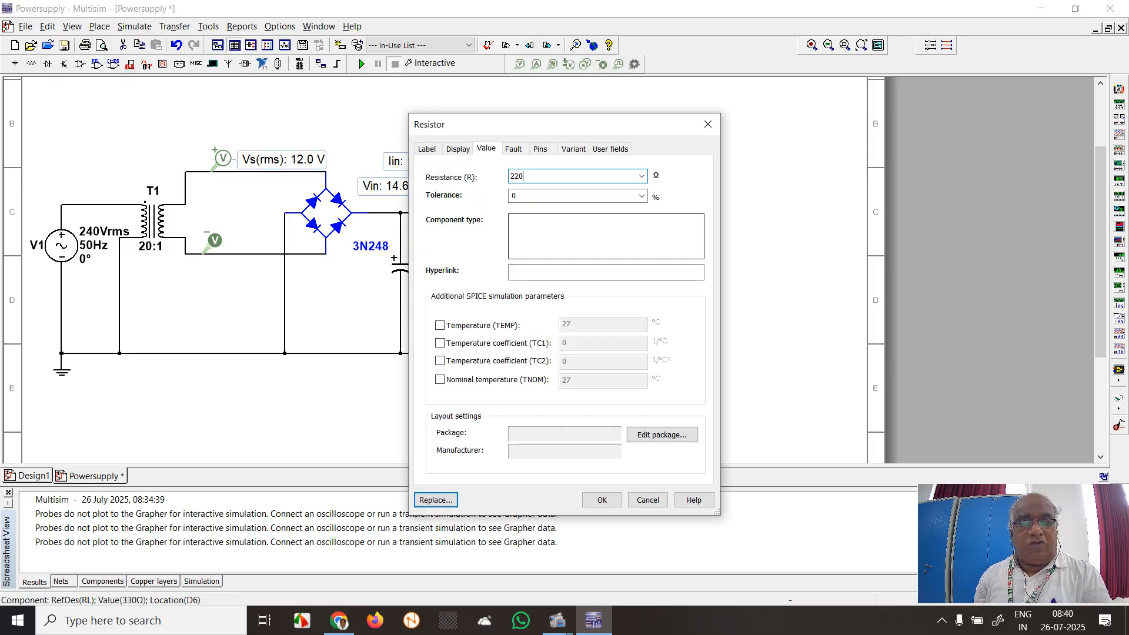
key(Return)
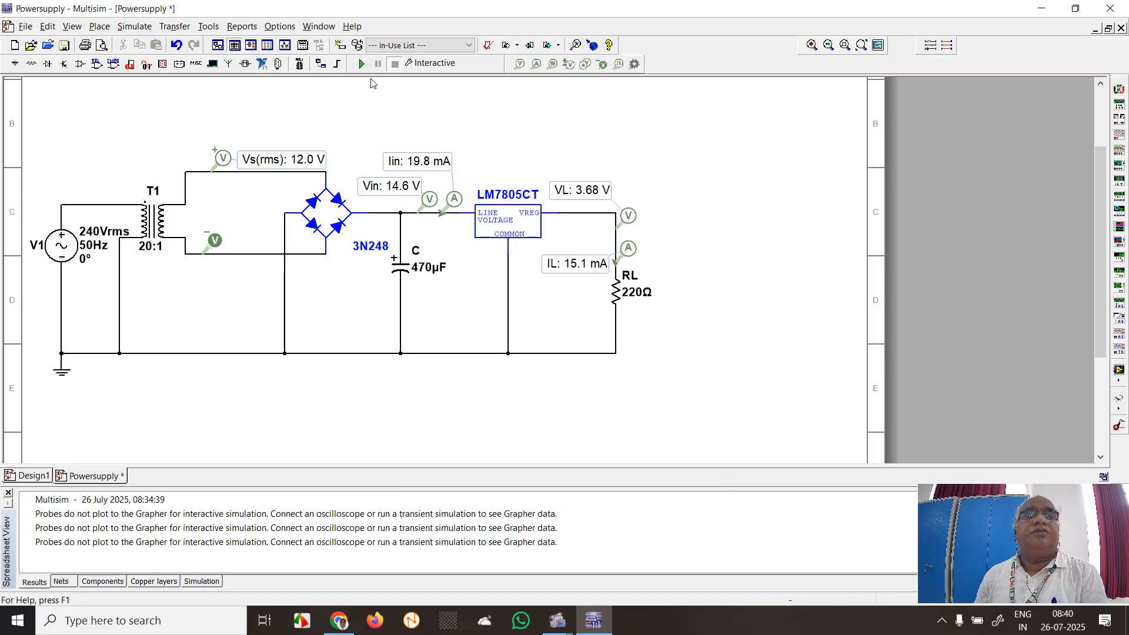
click(360, 65)
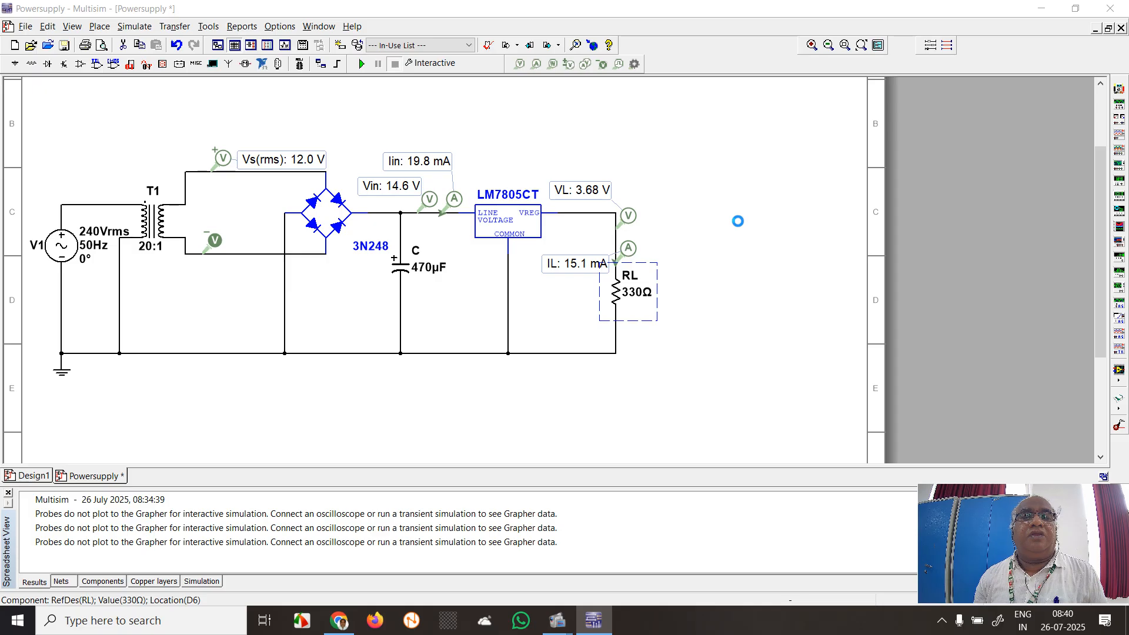
double_click(615, 289)
text(220)
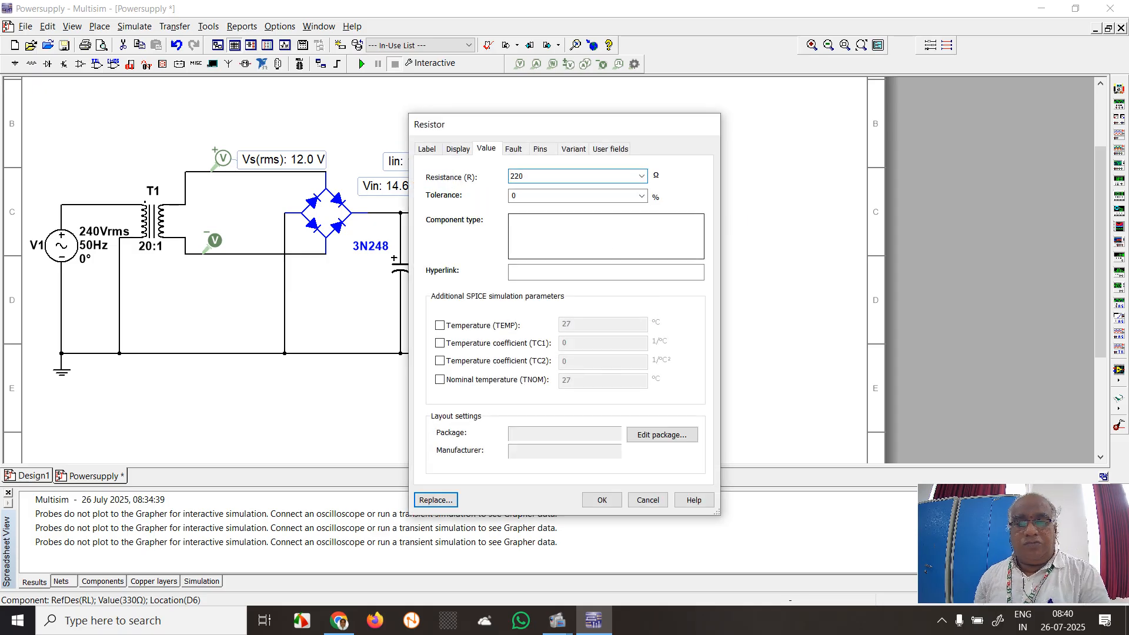
key(Return)
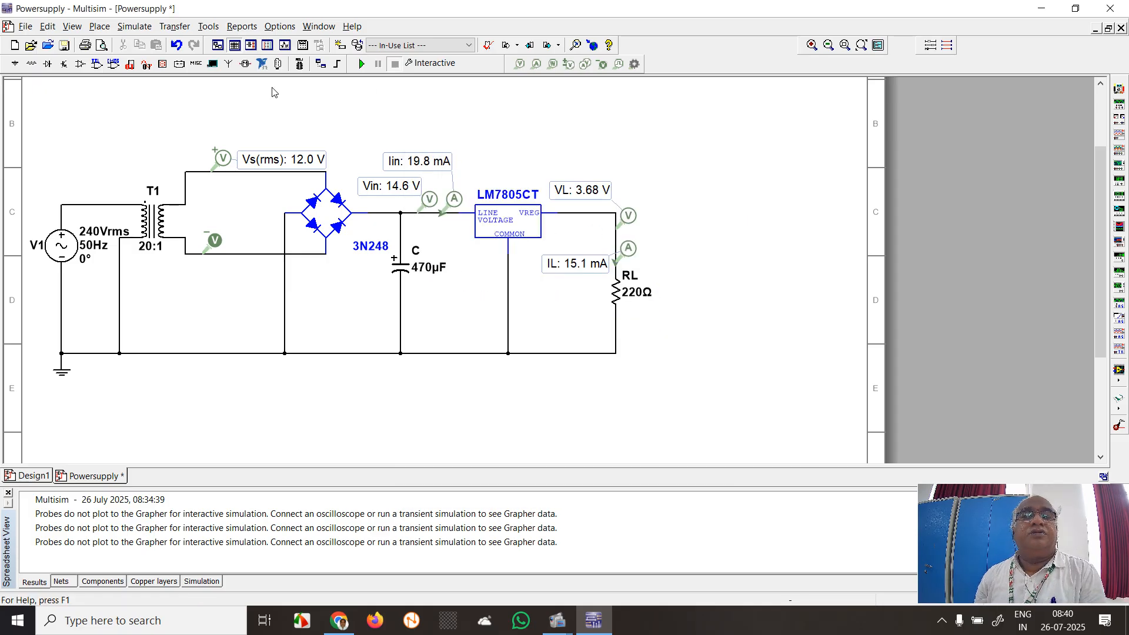
click(361, 65)
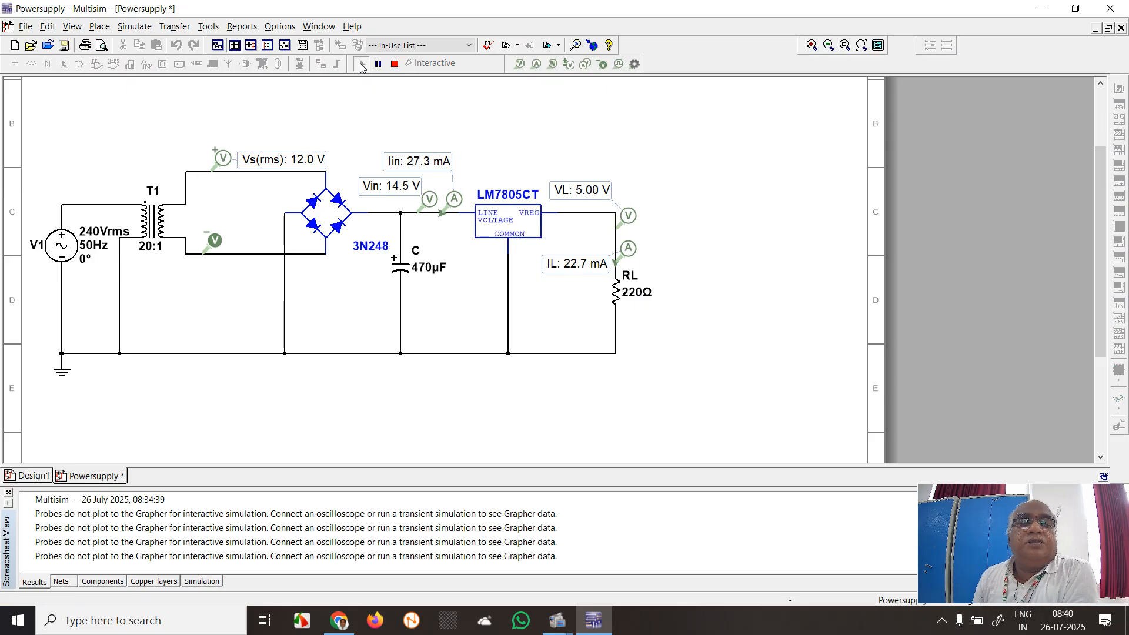
click(394, 64)
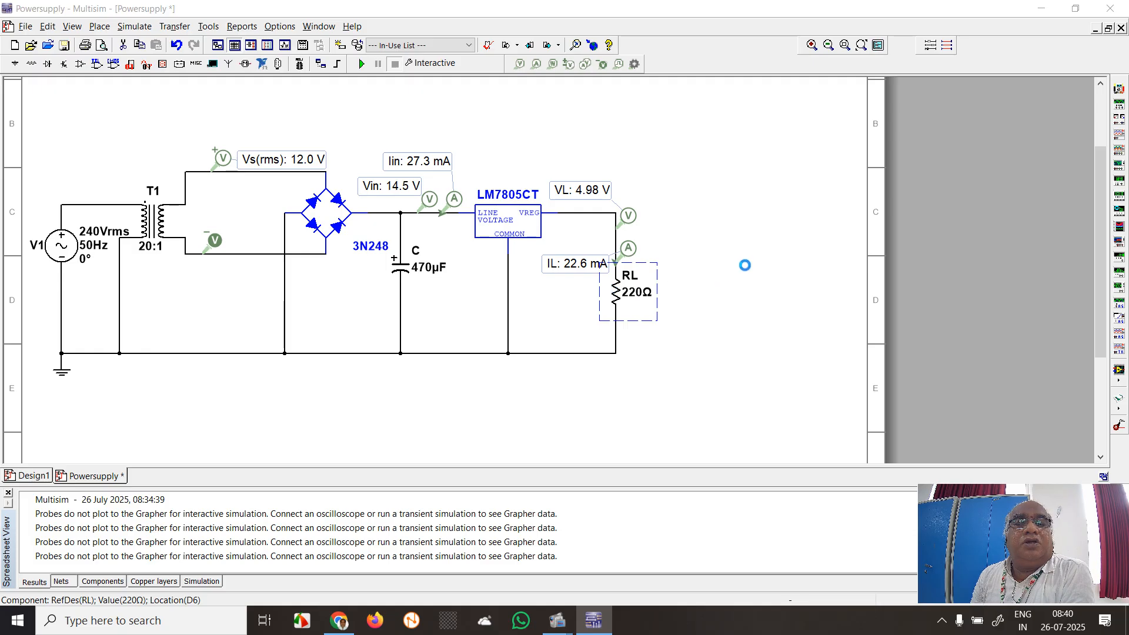
Set the load resistor RL to 100 Ω and run the interactive simulation to read the probes, stopping it when done
double_click(615, 284)
text(1)
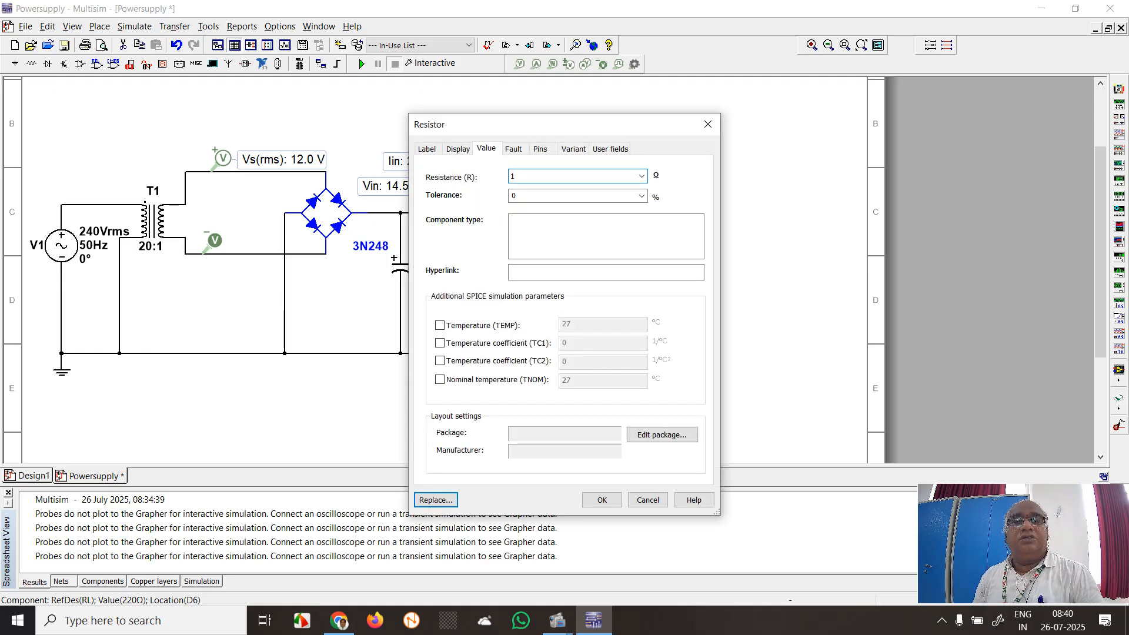
text(00)
click(602, 499)
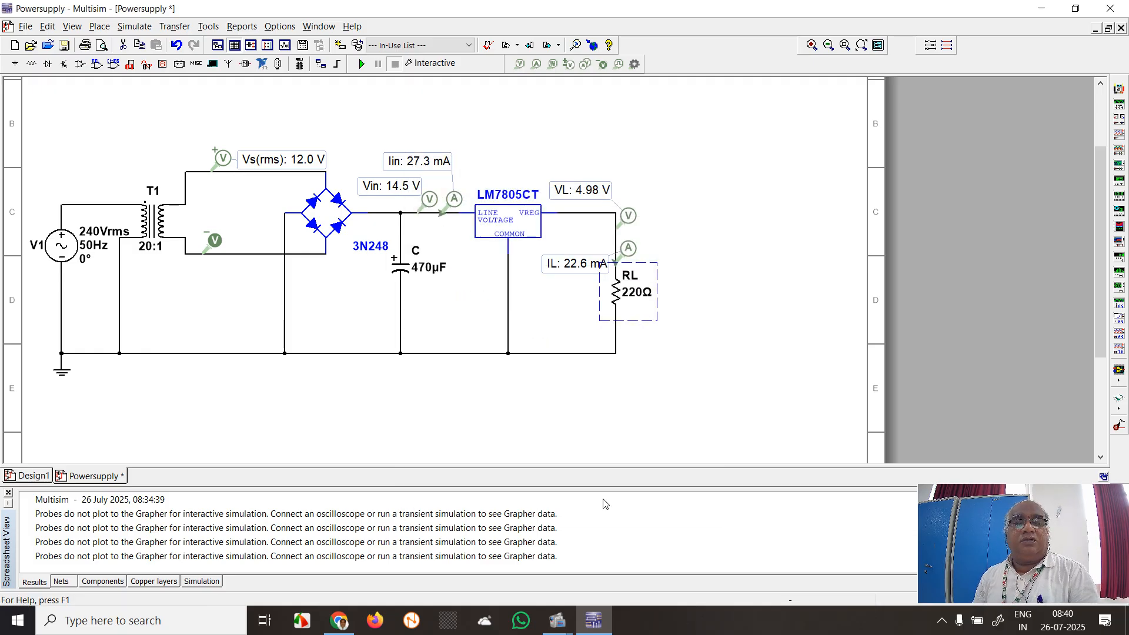
click(361, 64)
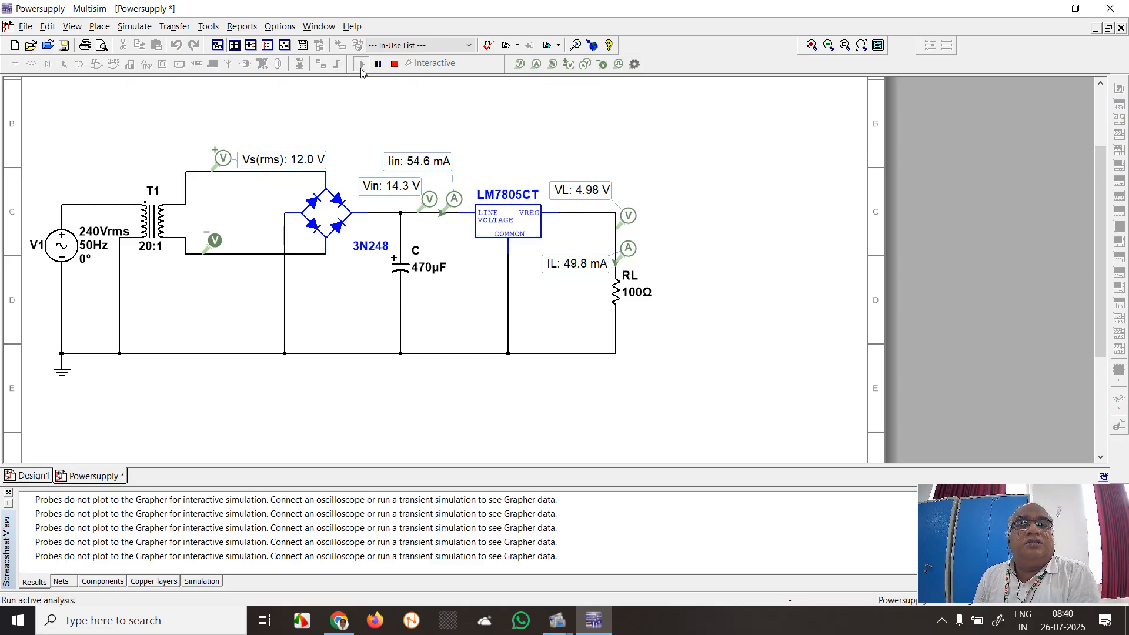
click(394, 64)
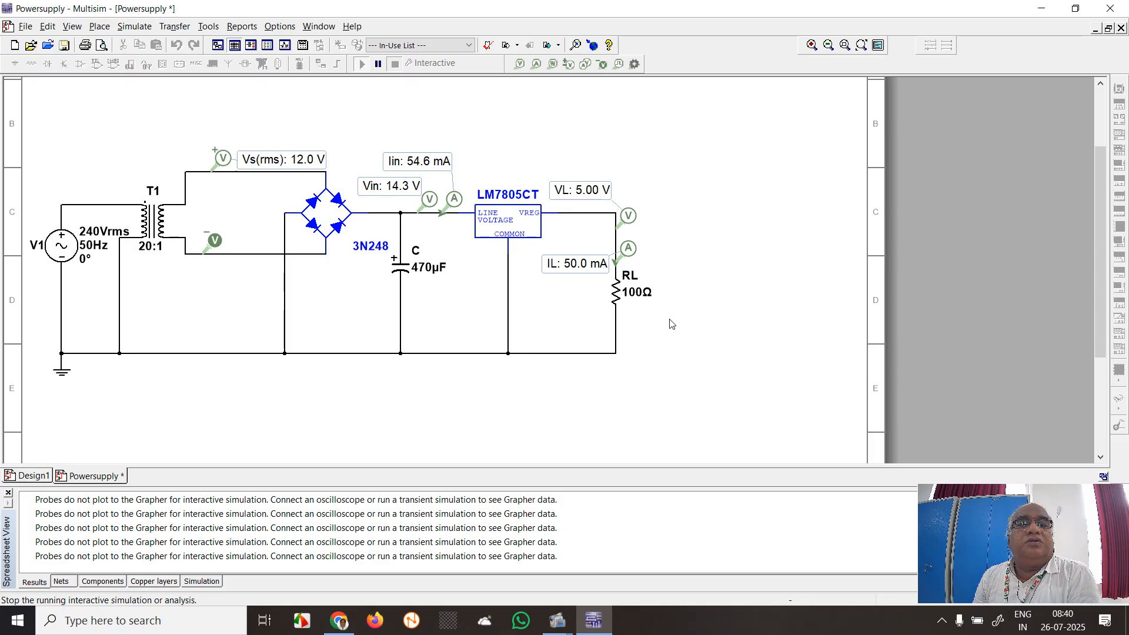
Set the load resistor RL to 47 Ω and run the interactive simulation to read the probes, stopping it when done
click(615, 298)
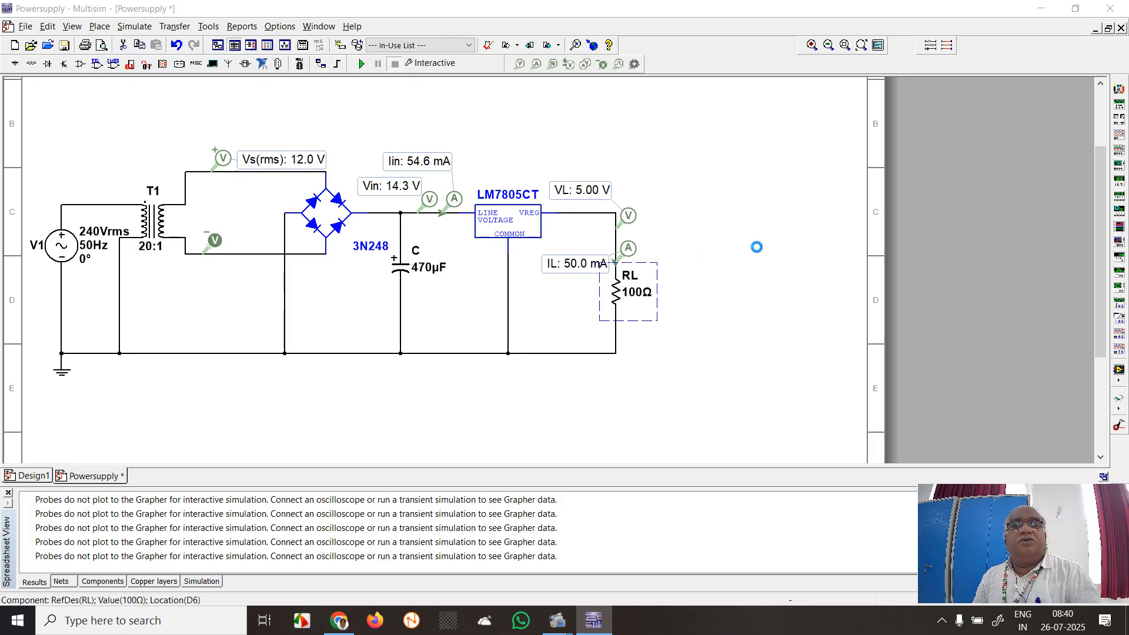
text(4)
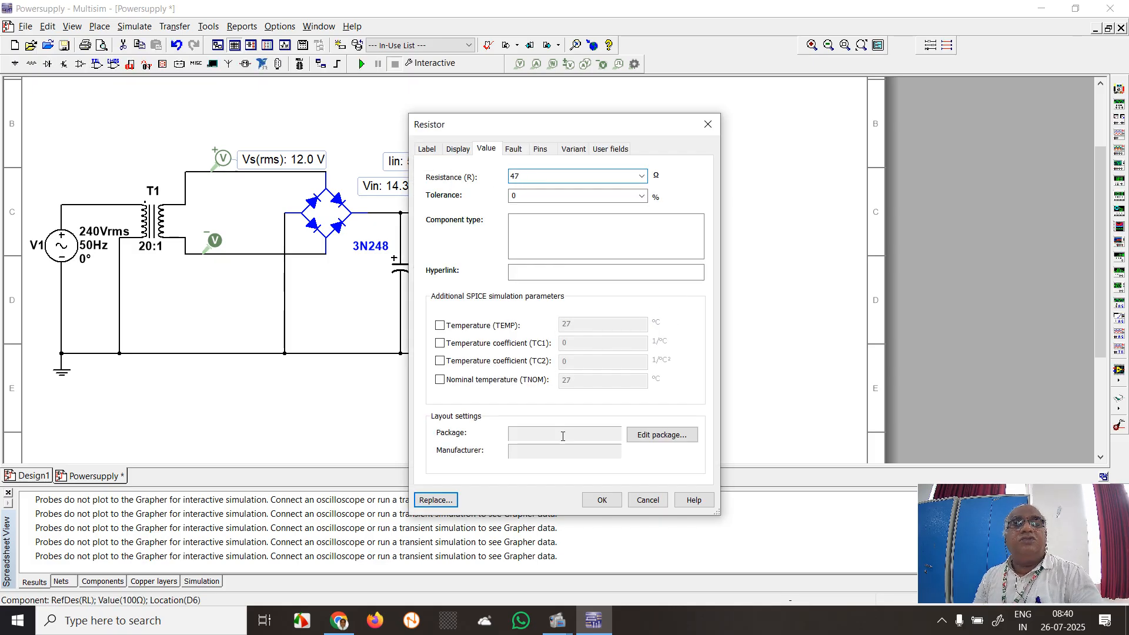
text(7)
click(601, 500)
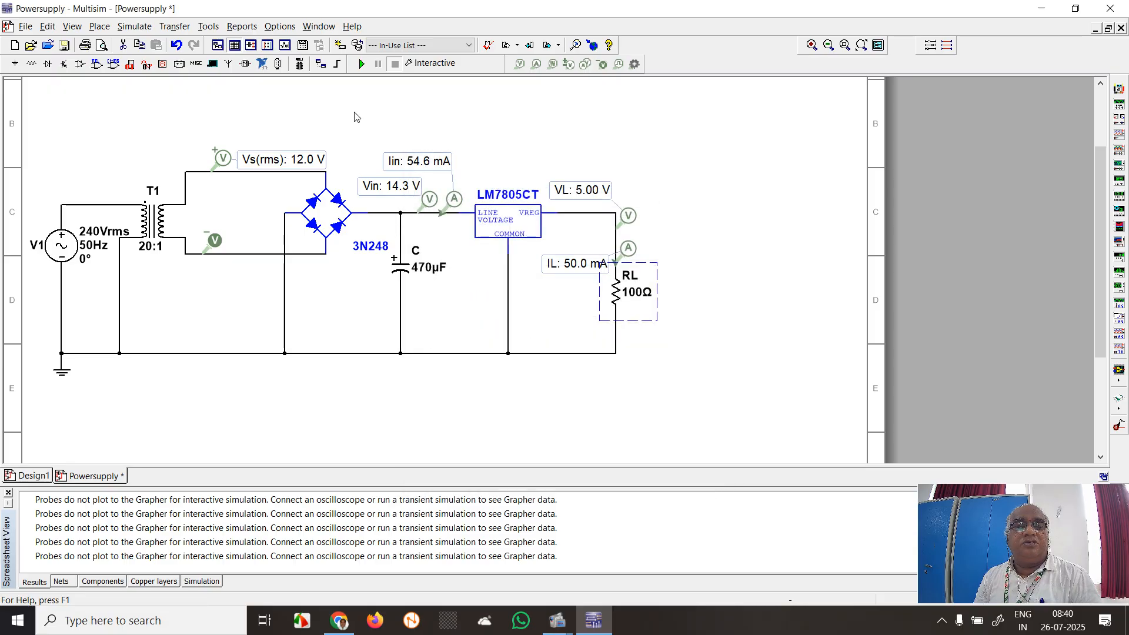
click(362, 67)
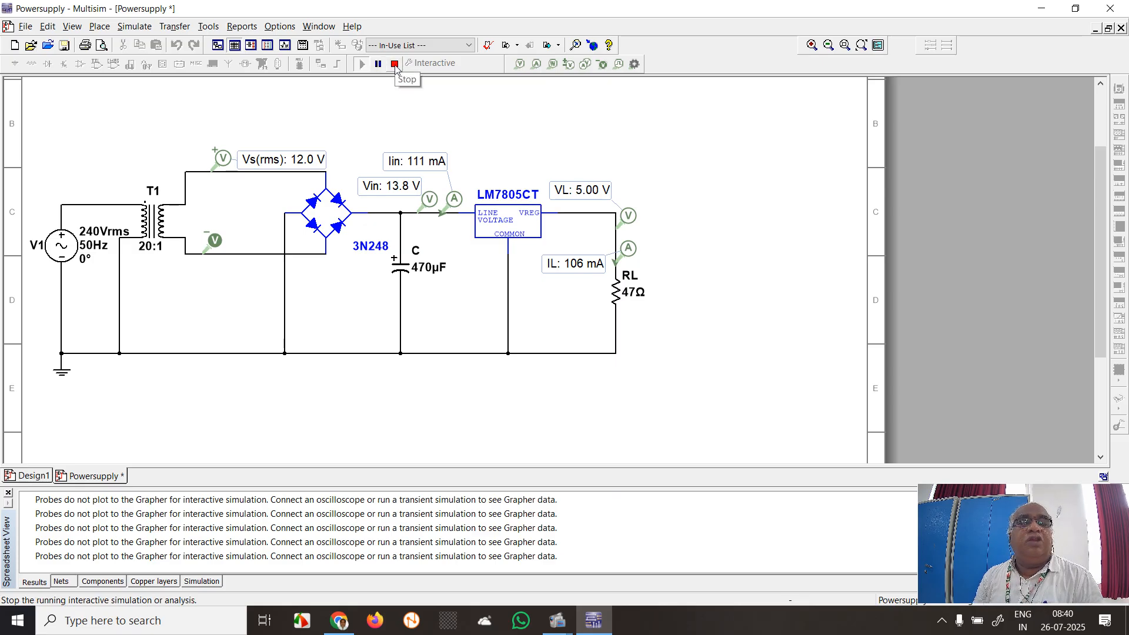
click(395, 64)
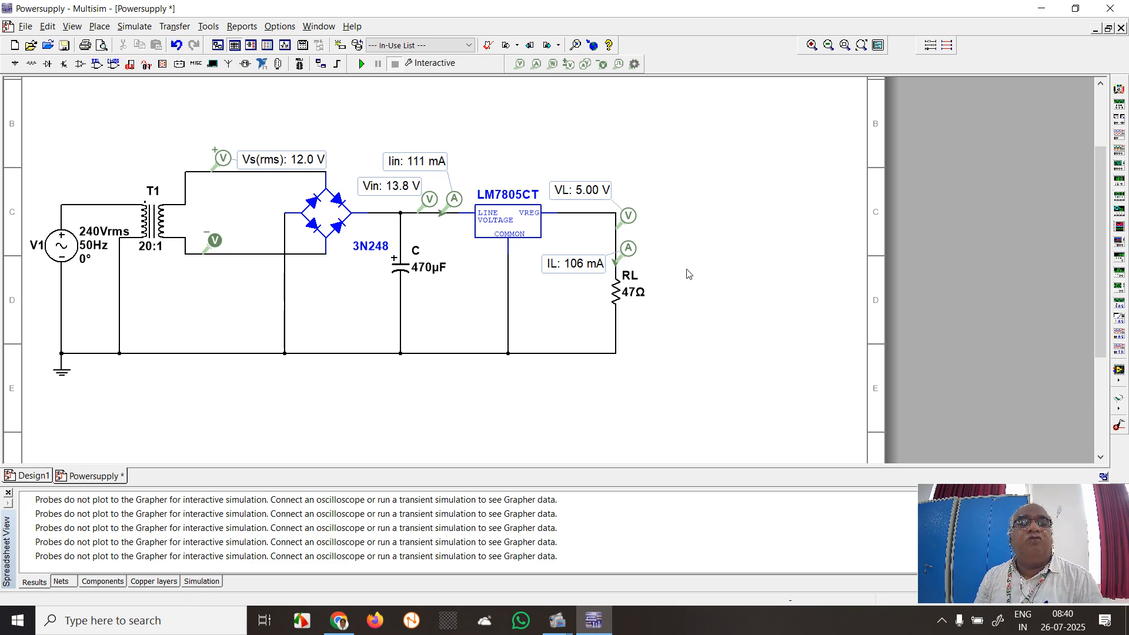
Set the load resistor RL to 33 Ω and run the interactive simulation to read the probes, stopping it when done
click(612, 290)
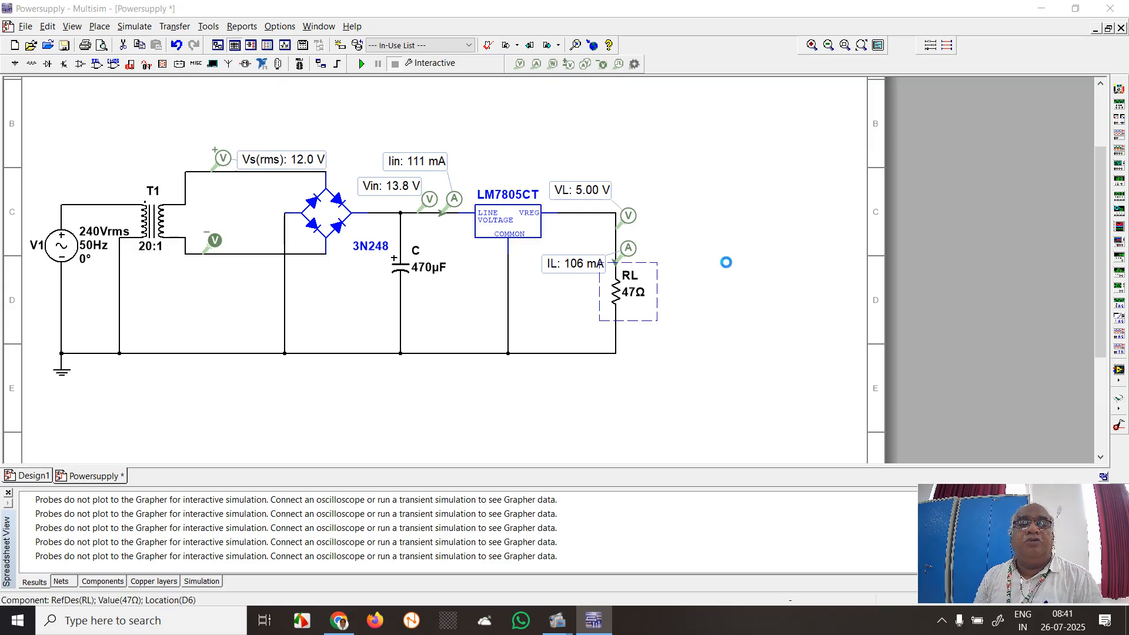
key(ctrl+m)
text(33)
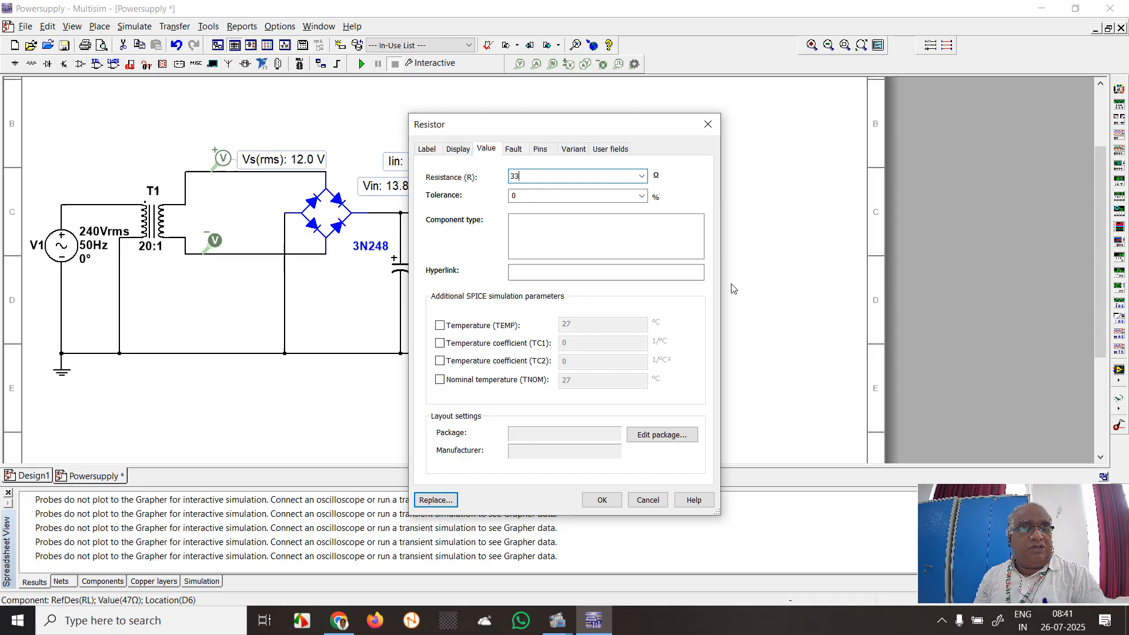
click(602, 499)
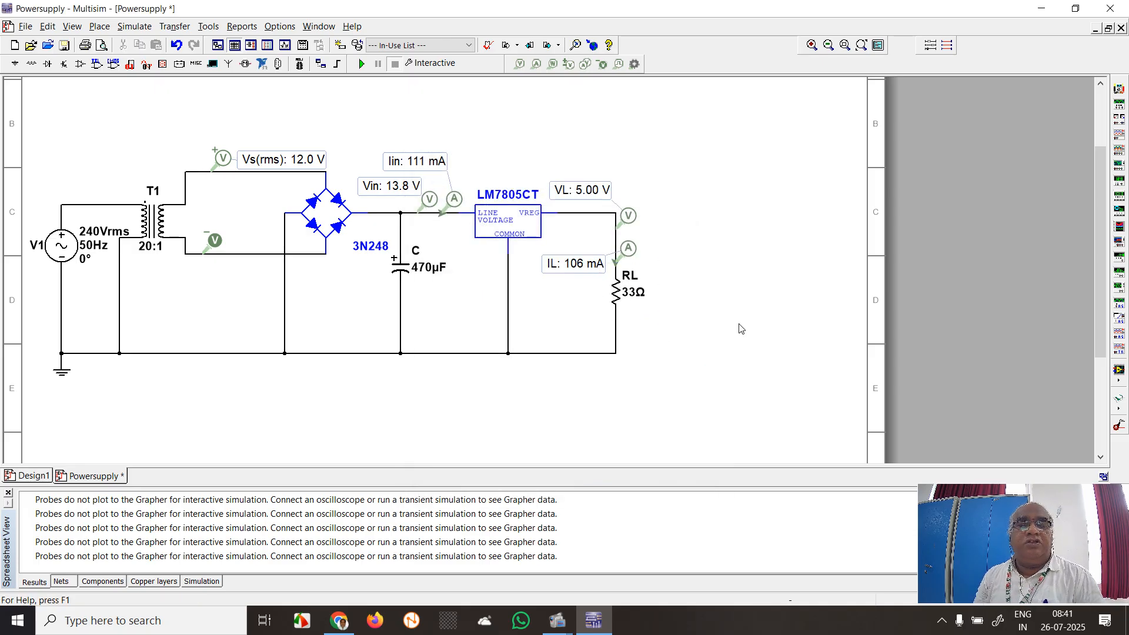
click(362, 64)
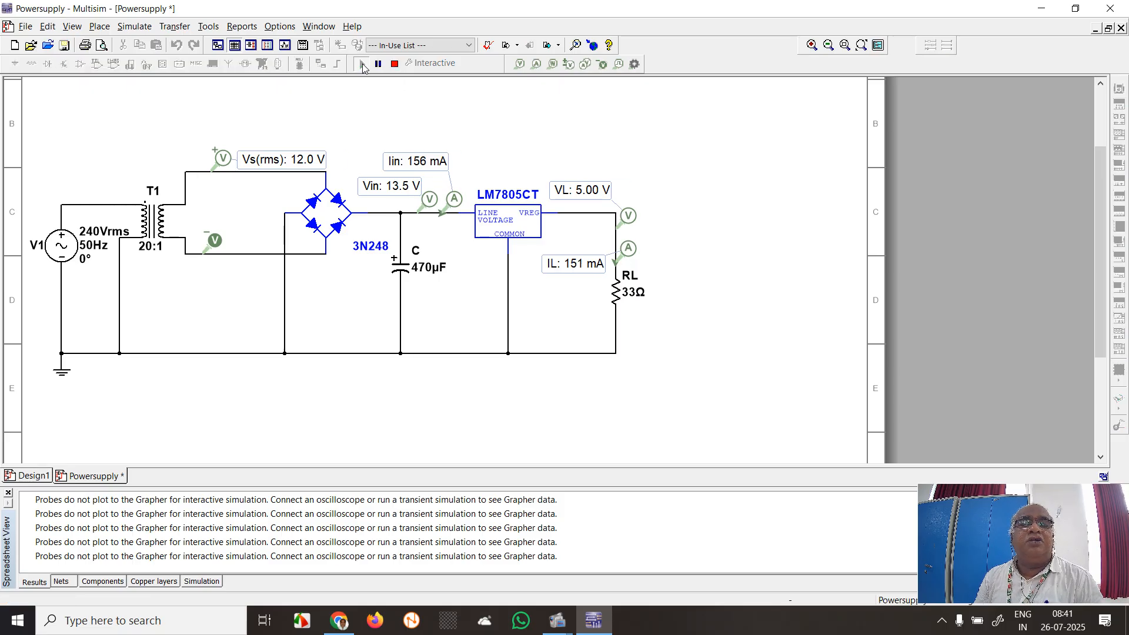
click(393, 65)
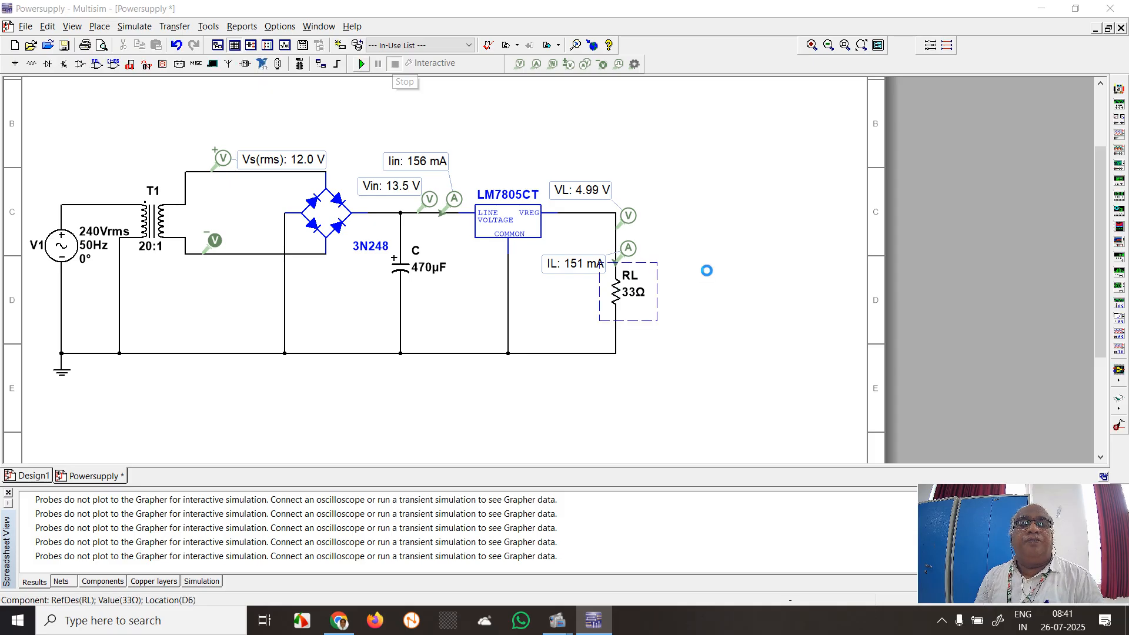
Set the load resistor RL to 22 Ω and run the interactive simulation to read the probes, stopping it when done
text(22)
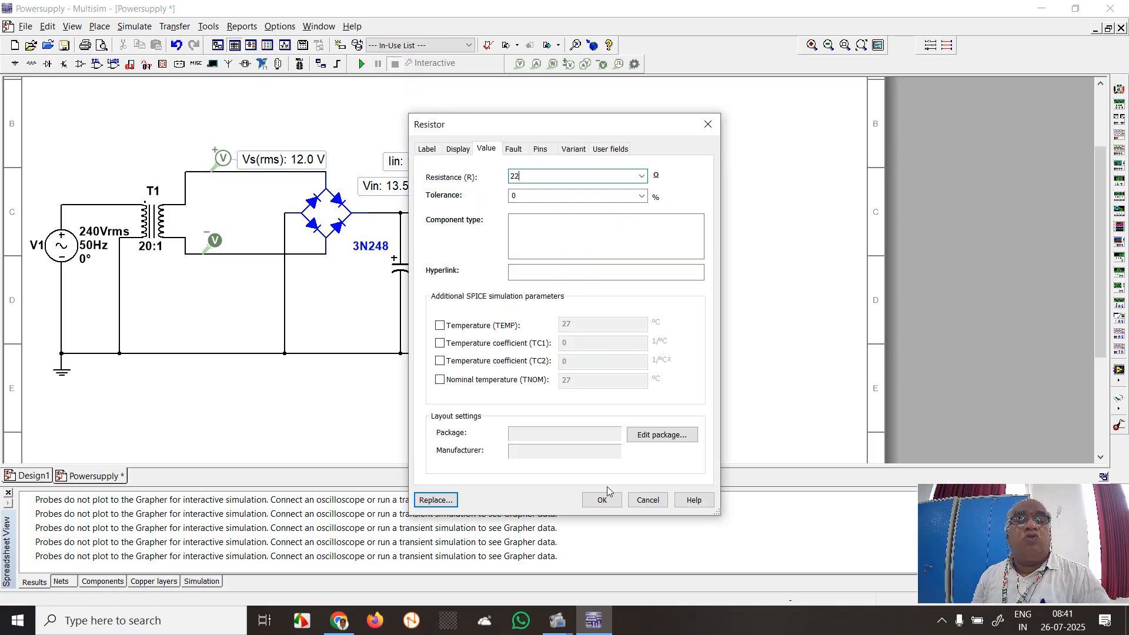
click(603, 499)
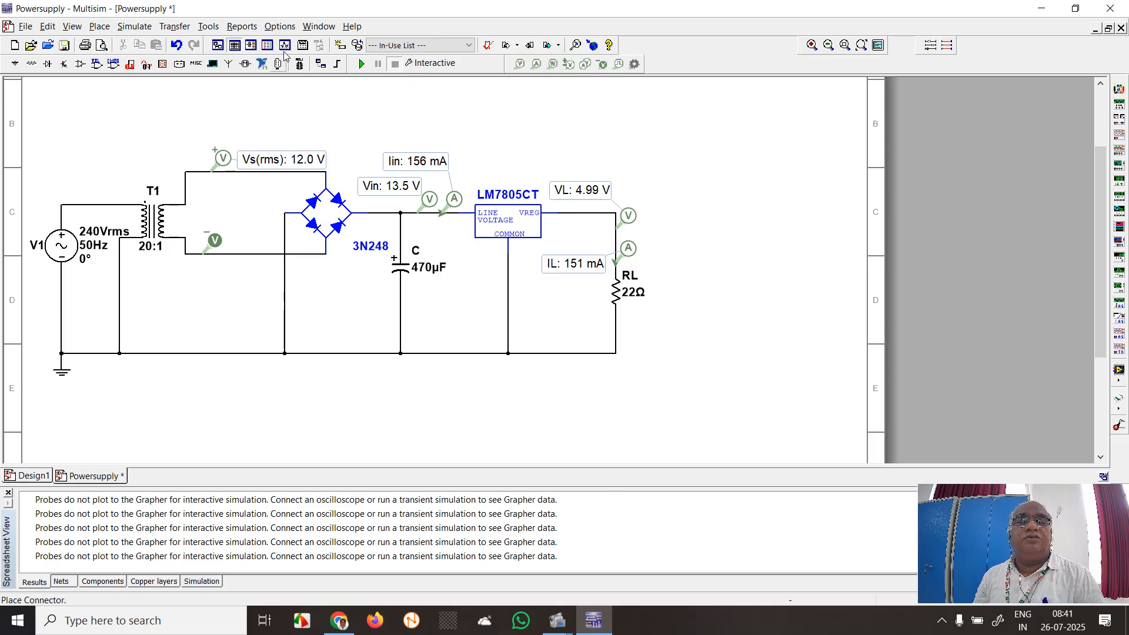
click(362, 64)
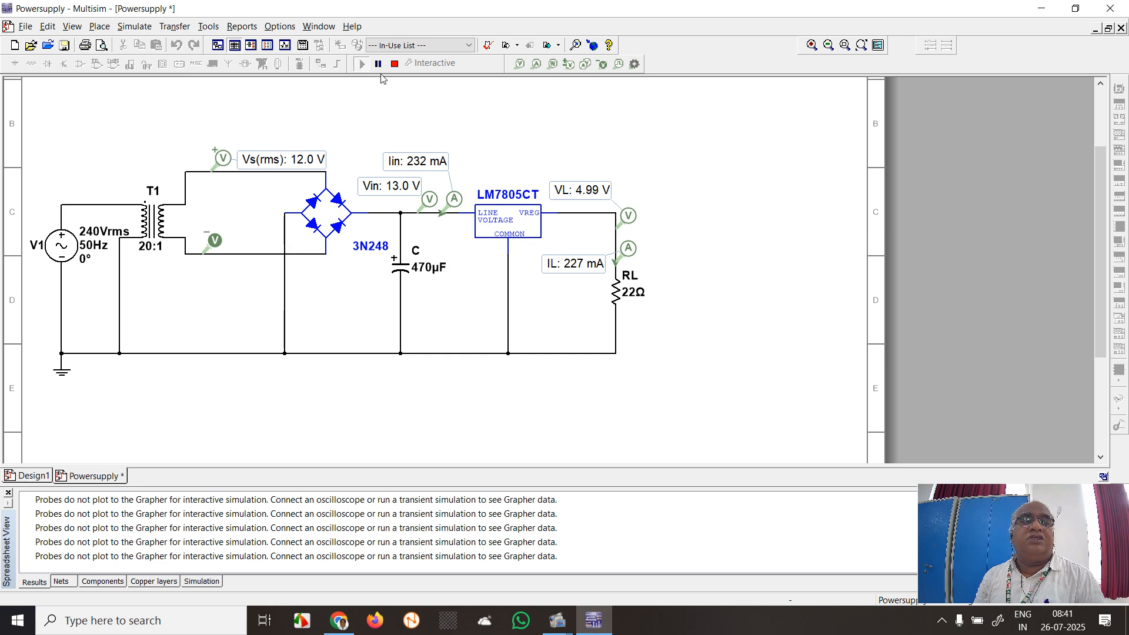
click(395, 64)
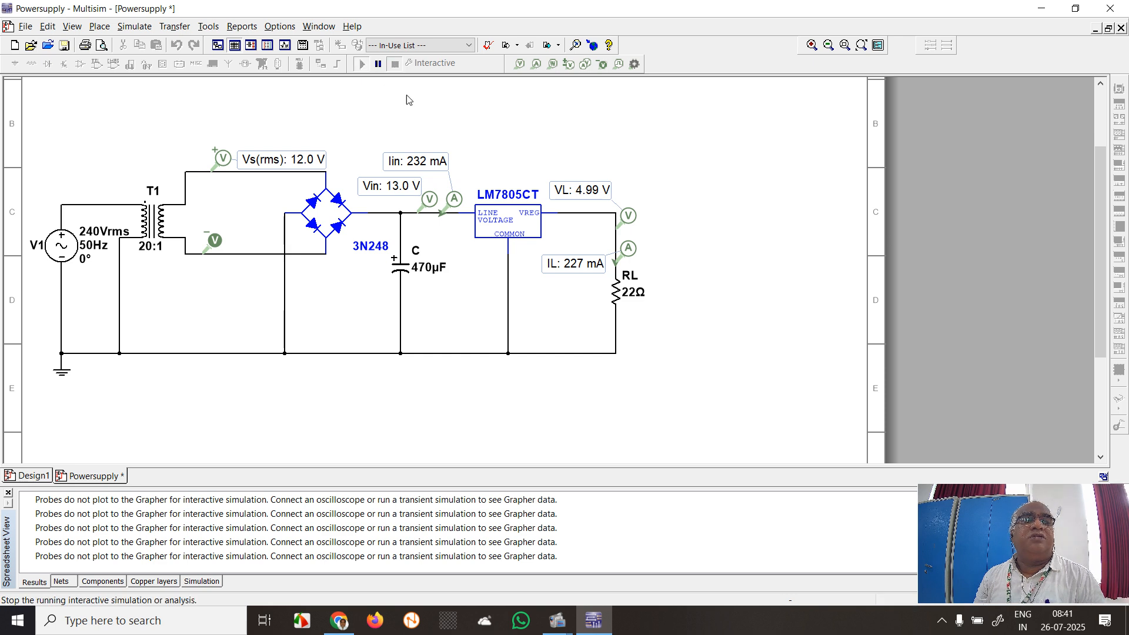
Set the load resistor RL to 10 Ω and run the interactive simulation to read the probes, stopping it when done
double_click(615, 293)
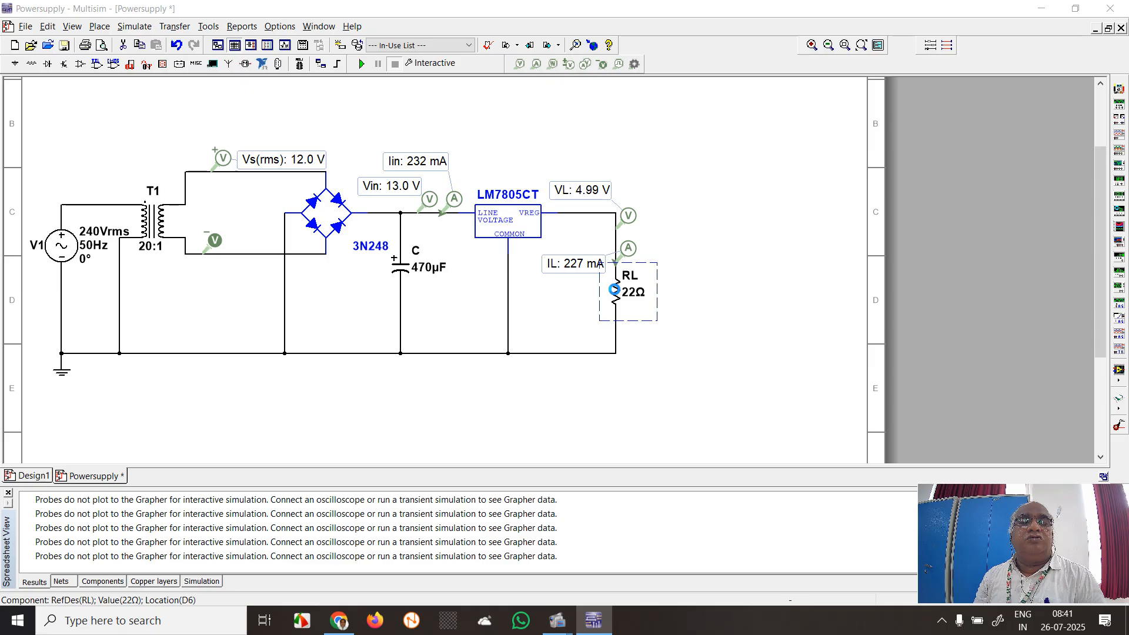
text(1)
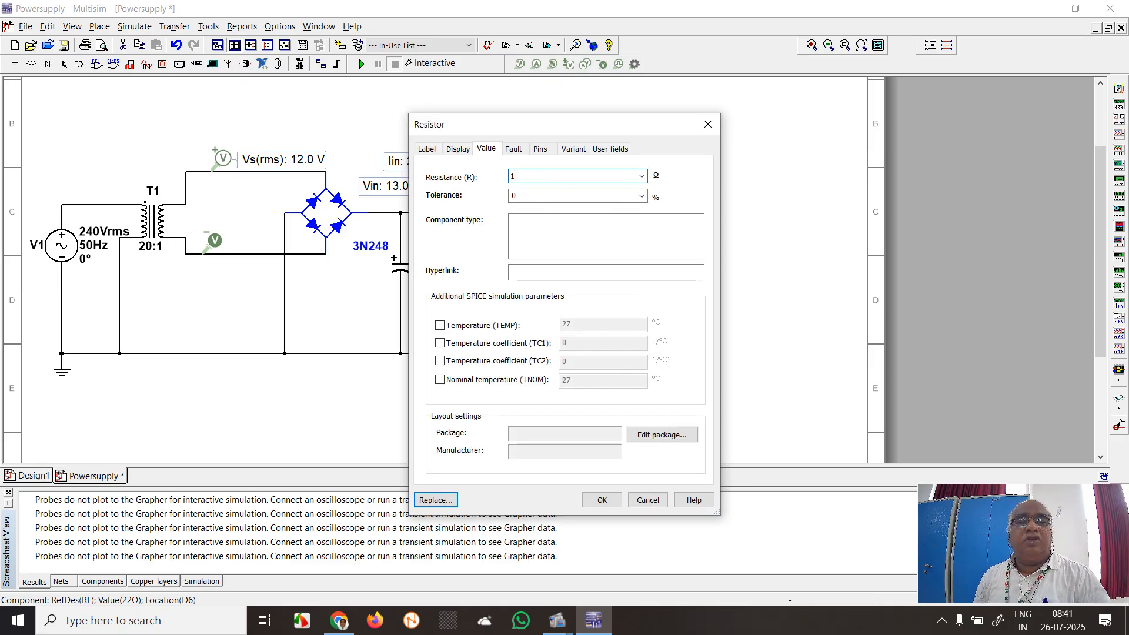
text(0)
key(Return)
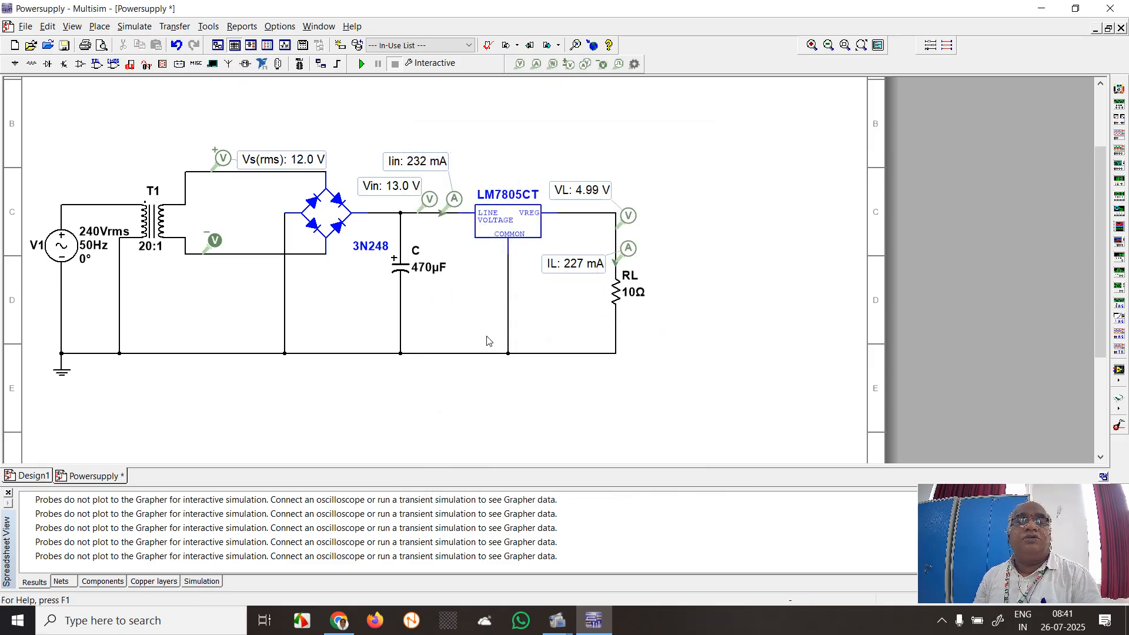
click(361, 64)
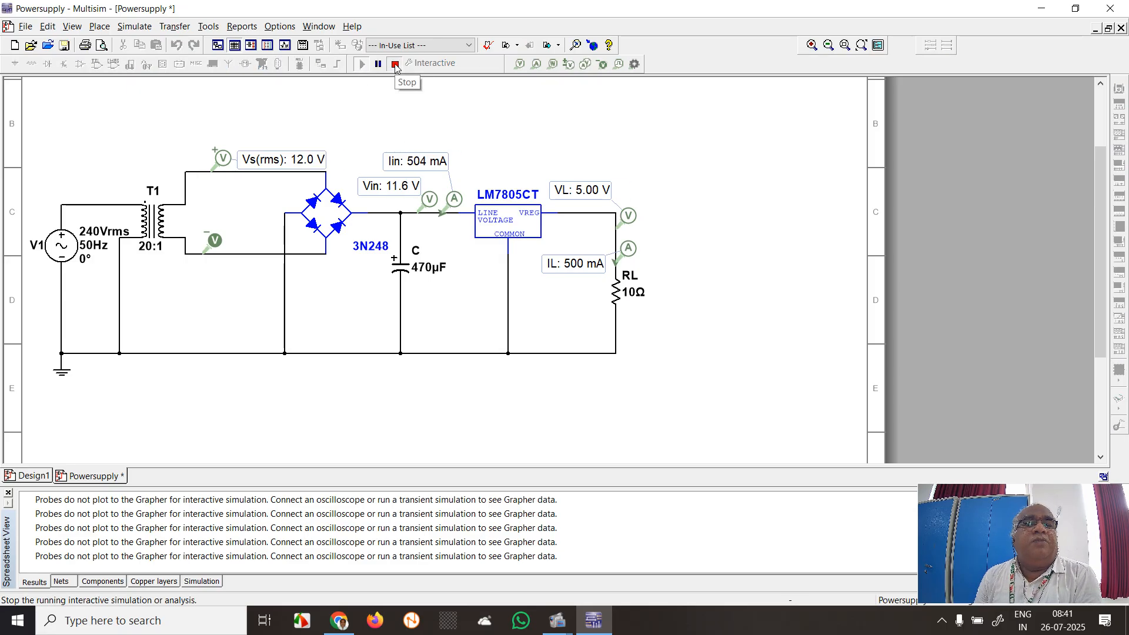
click(393, 64)
Set the load resistor RL to 5 Ω and run the interactive simulation to read the probes, stopping it when done
click(619, 297)
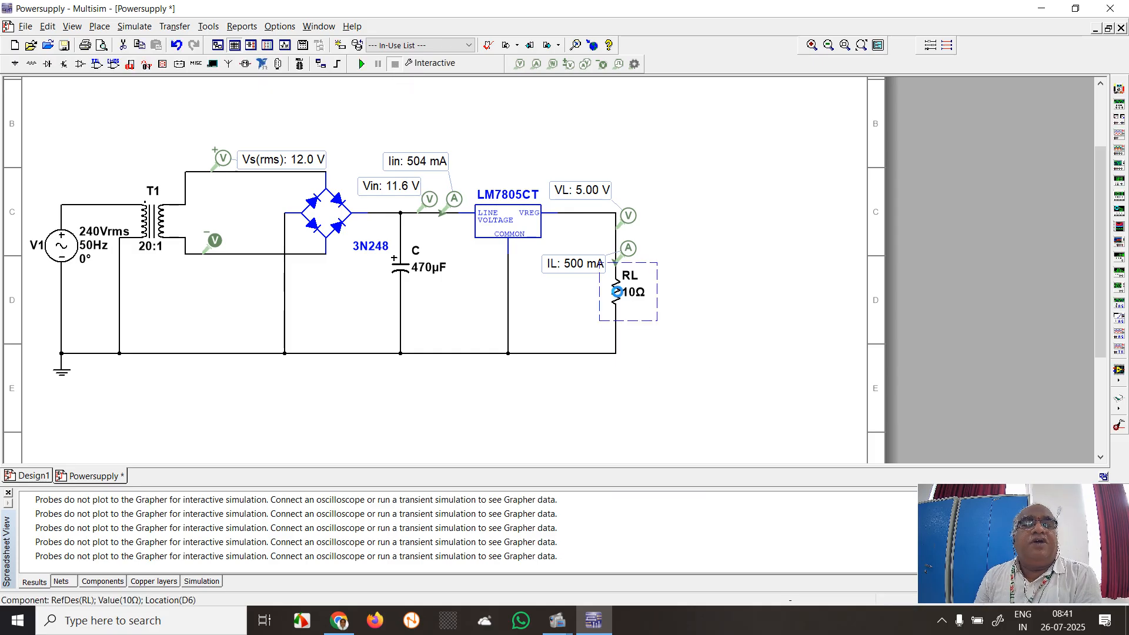
key(ctrl+m)
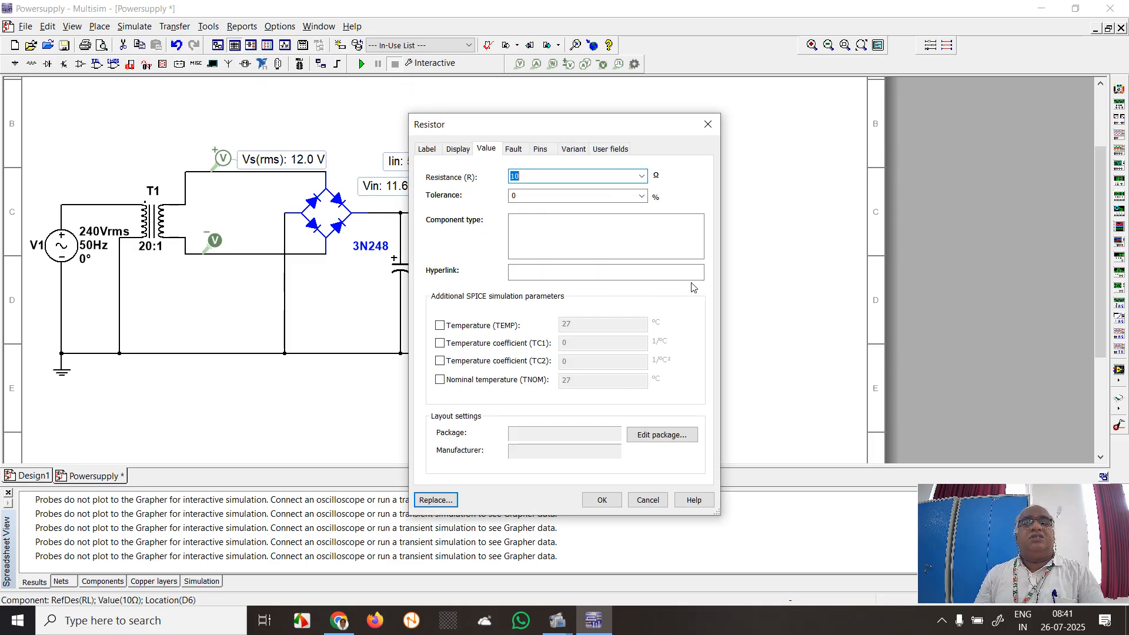
text(5)
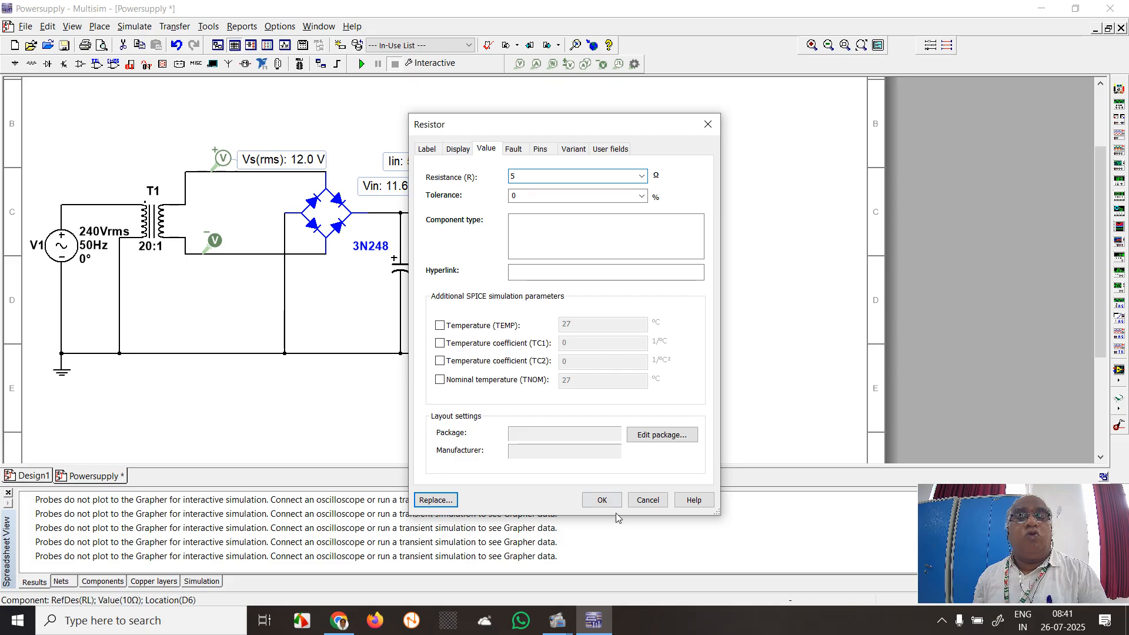
click(594, 501)
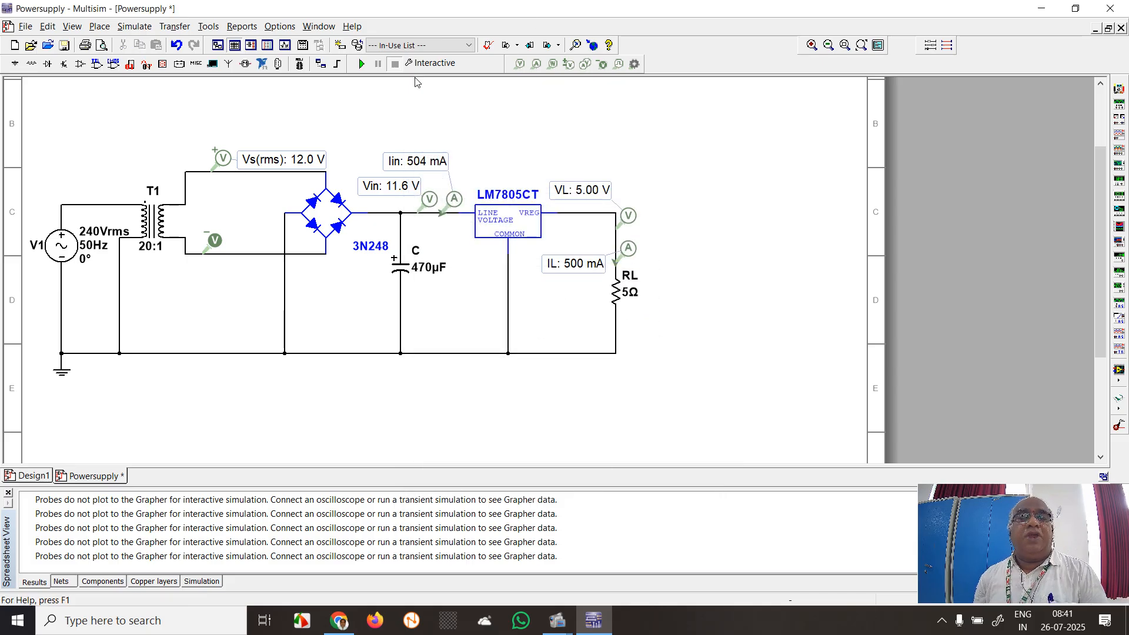
click(363, 62)
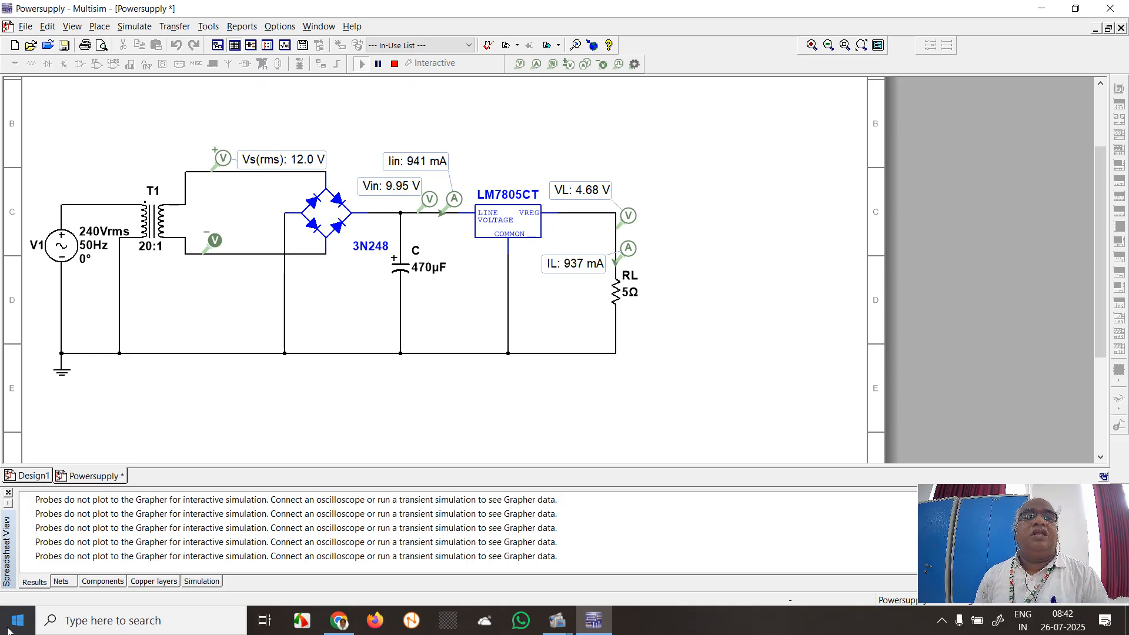
click(395, 64)
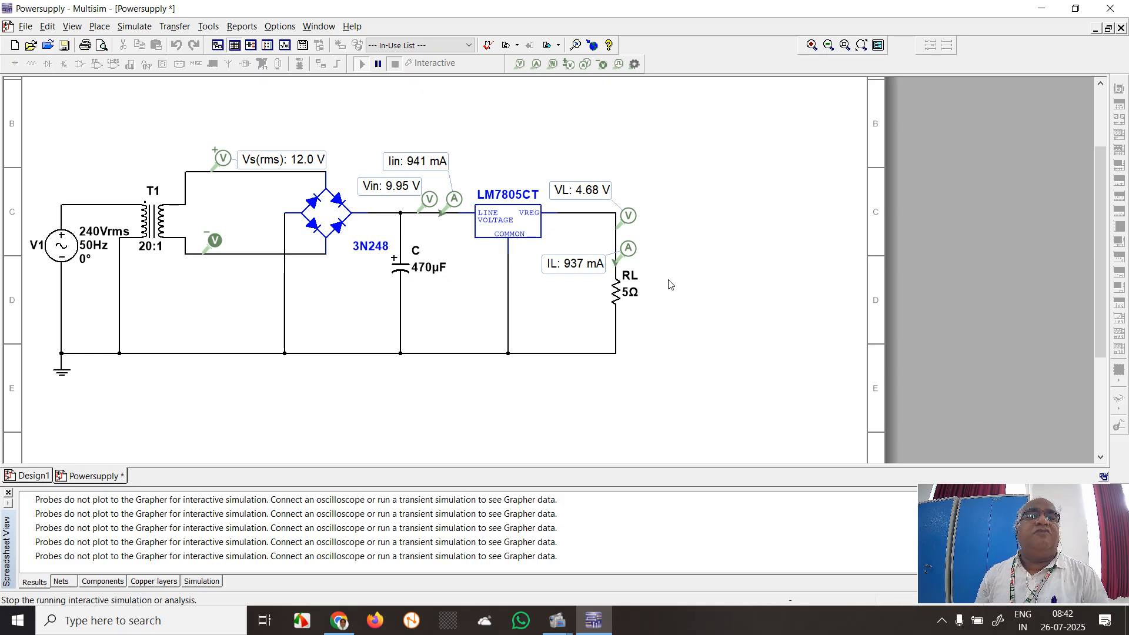
Set the load resistor RL to 2 Ω and run the interactive simulation to read the probes, stopping it when done
click(615, 293)
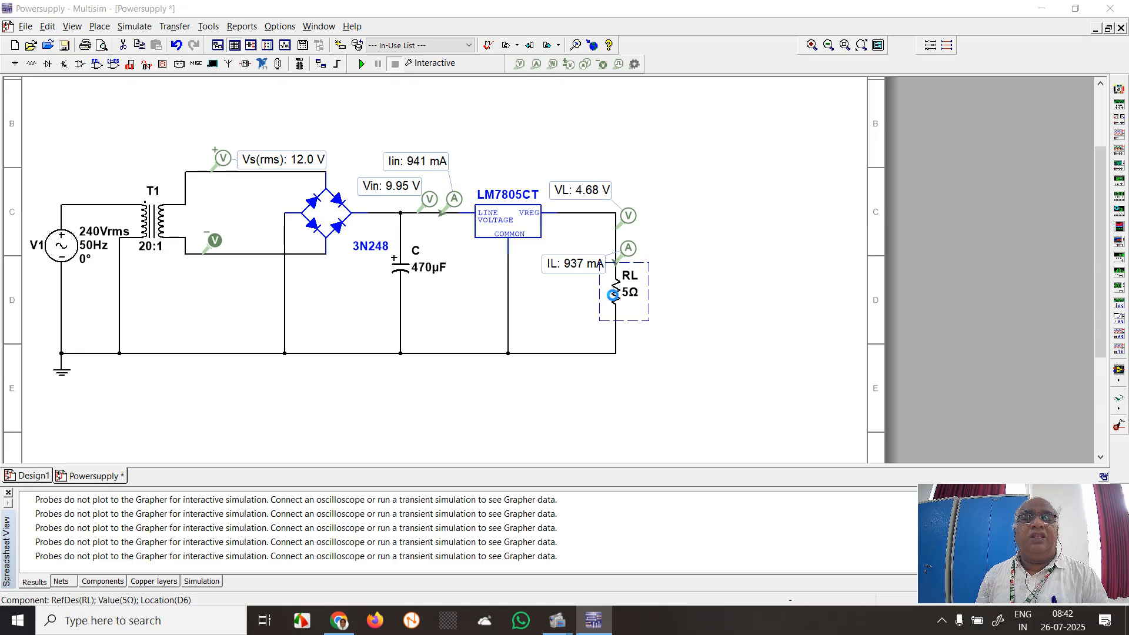
double_click(613, 294)
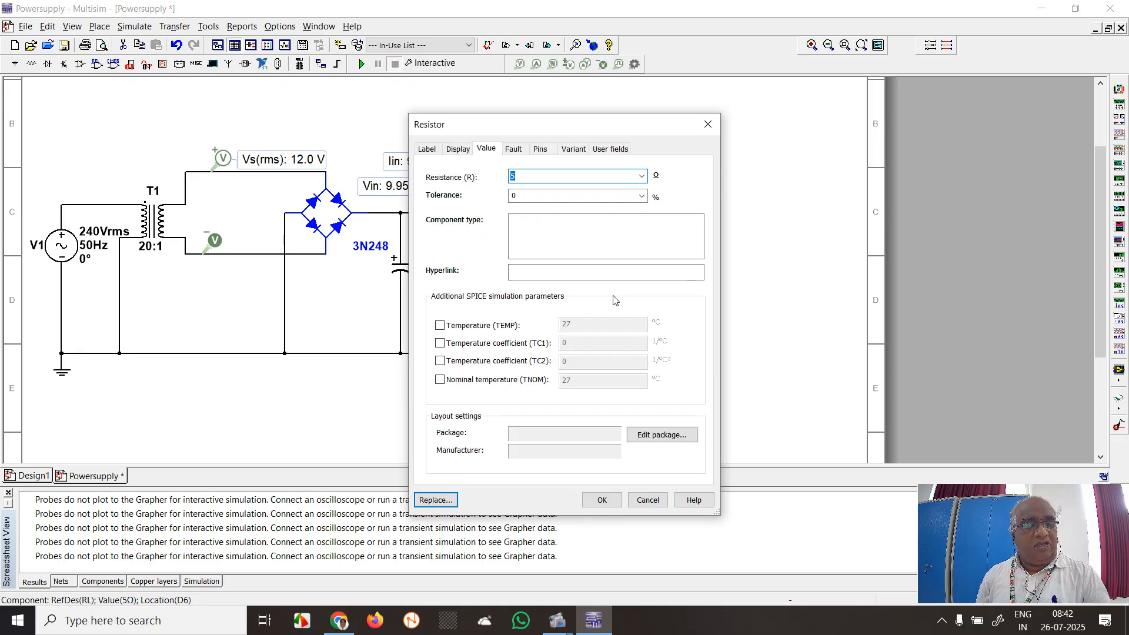
text(2)
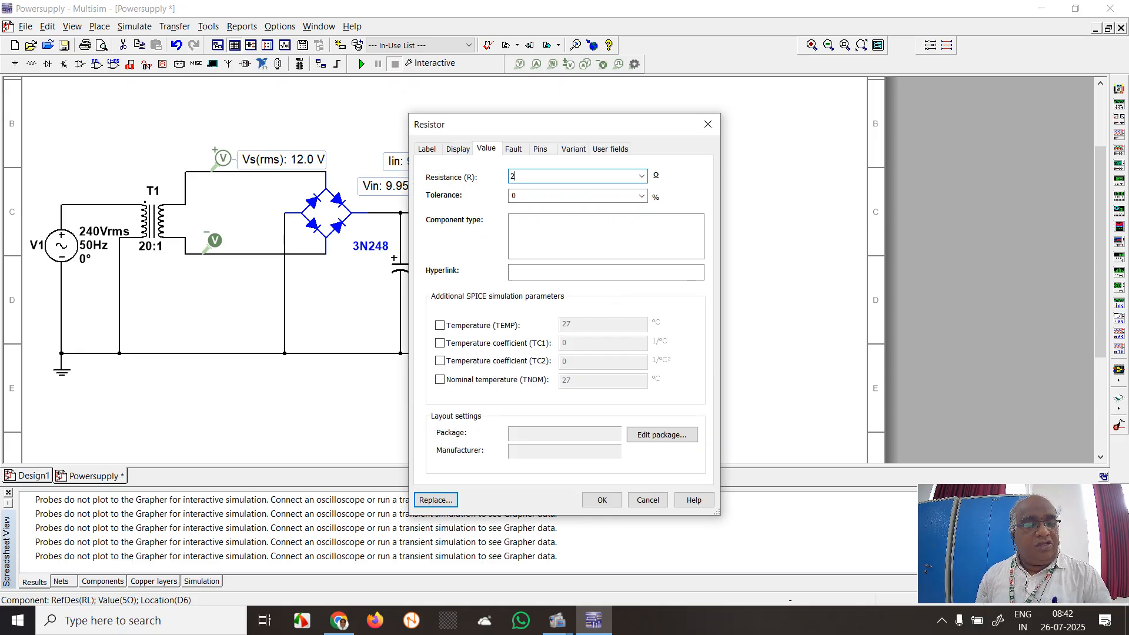
click(601, 500)
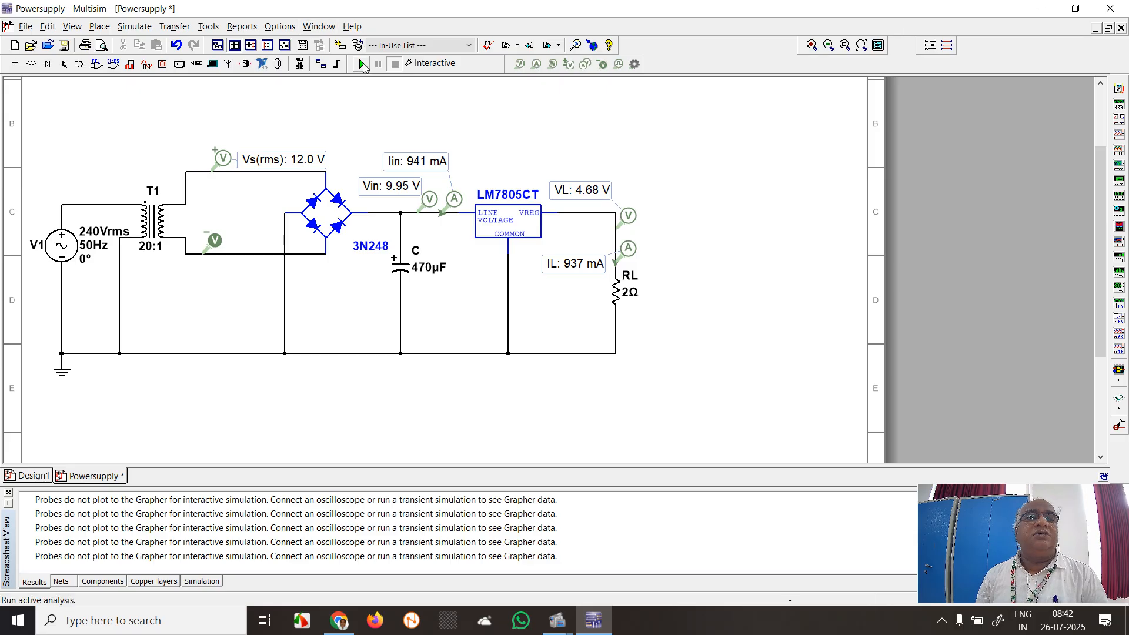
click(362, 65)
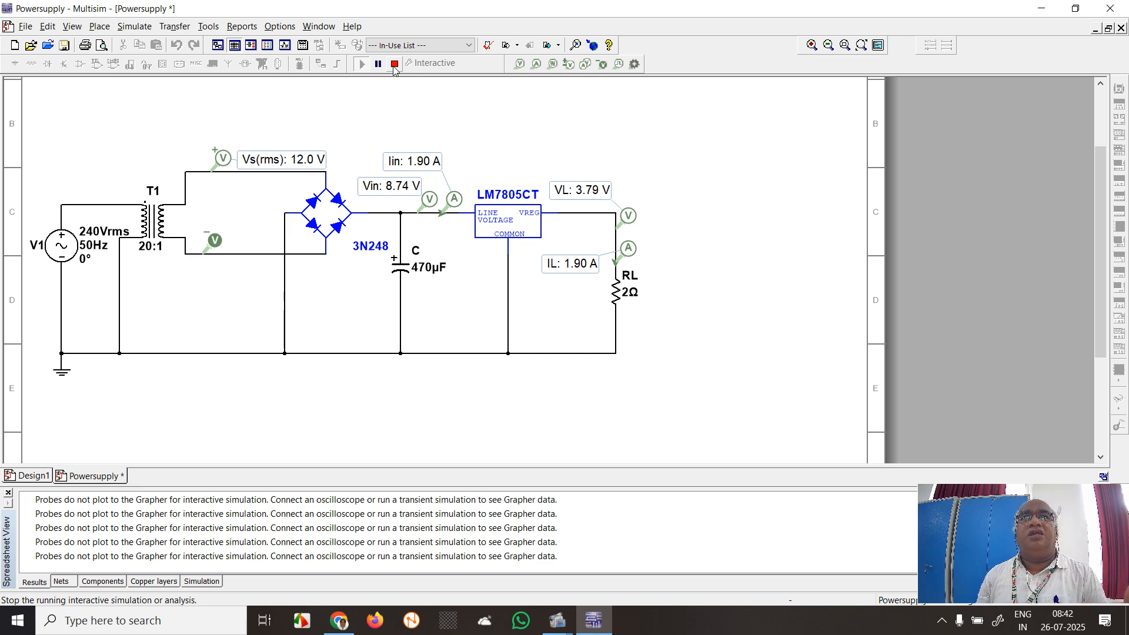
click(393, 68)
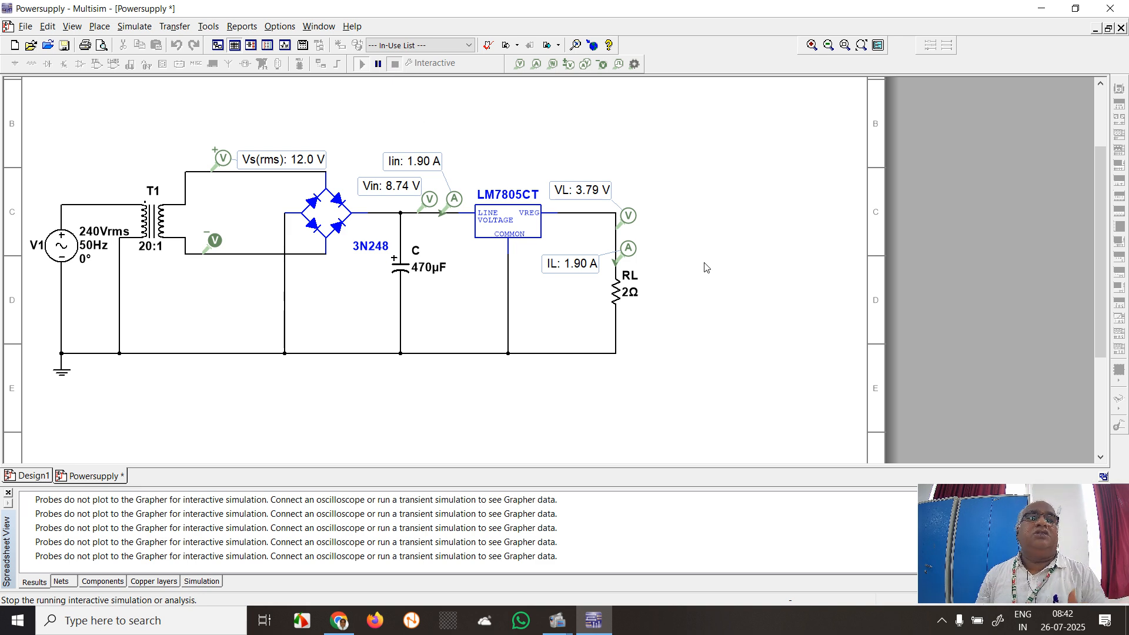